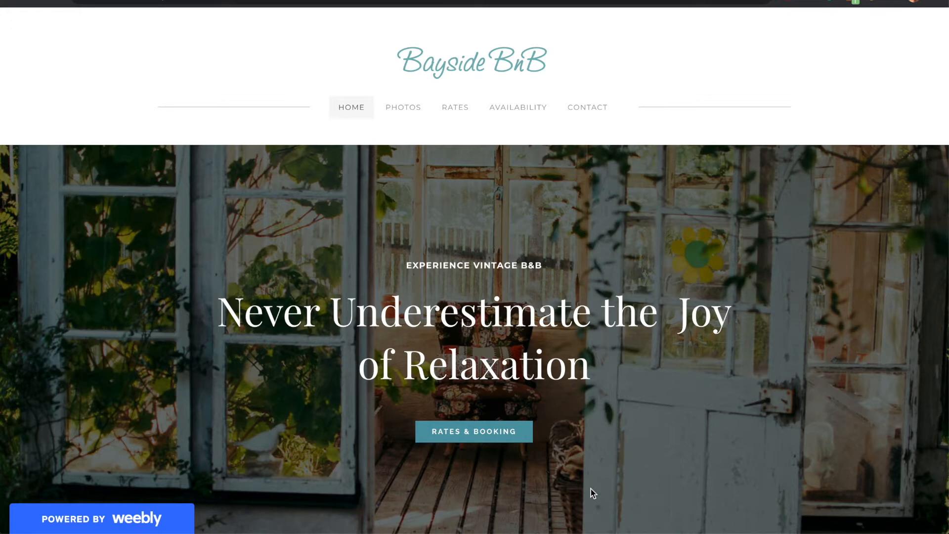
# Go to the Availability page from the Bayside BnB site's navigation bar
pyautogui.click(510, 111)
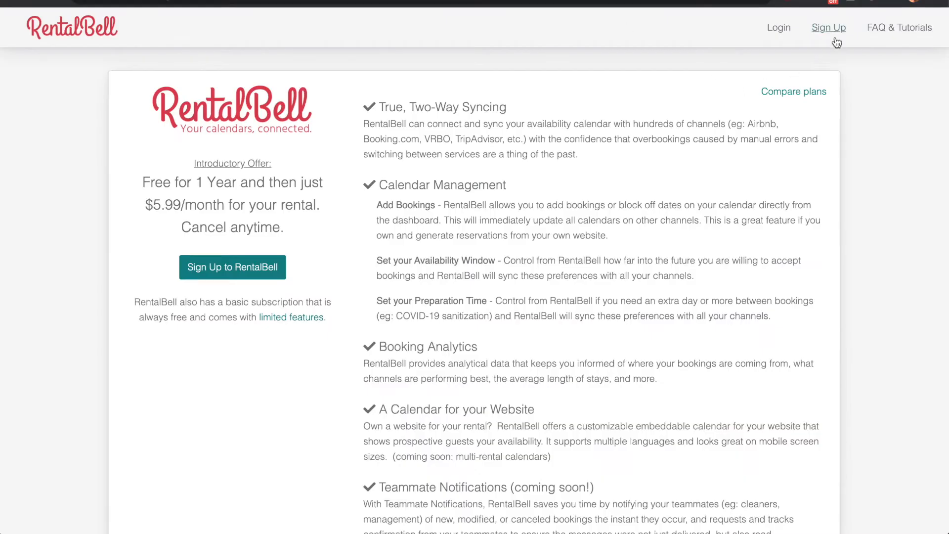
# Sign up for a RentalBell account with an e-mail and password, accepting the terms
pyautogui.click(834, 40)
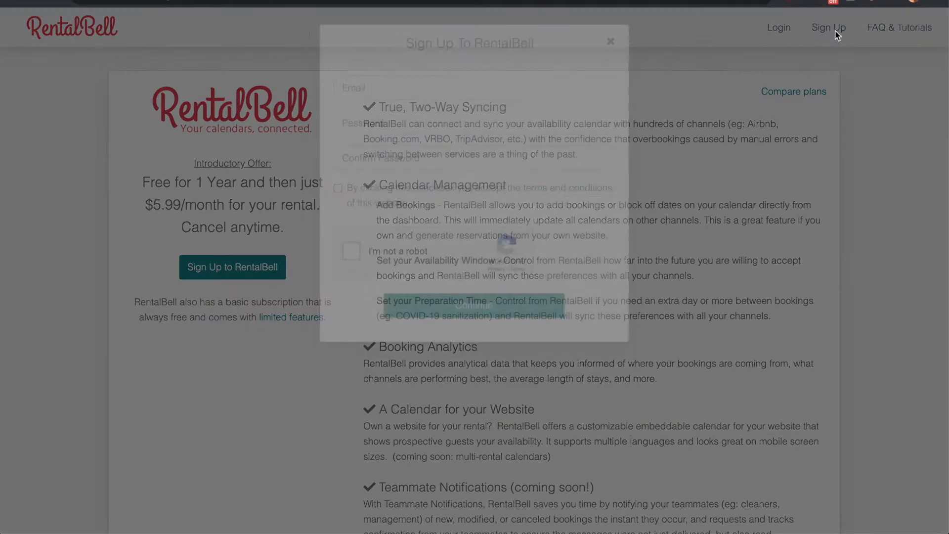
pyautogui.click(464, 111)
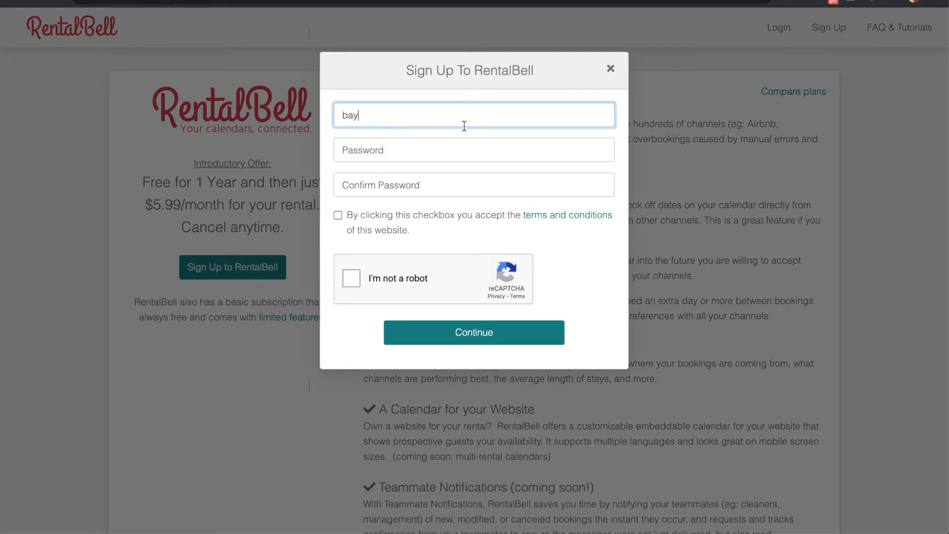
pyautogui.press('Tab')
pyautogui.write('••••••••')
pyautogui.press('Tab')
pyautogui.write('••••••••')
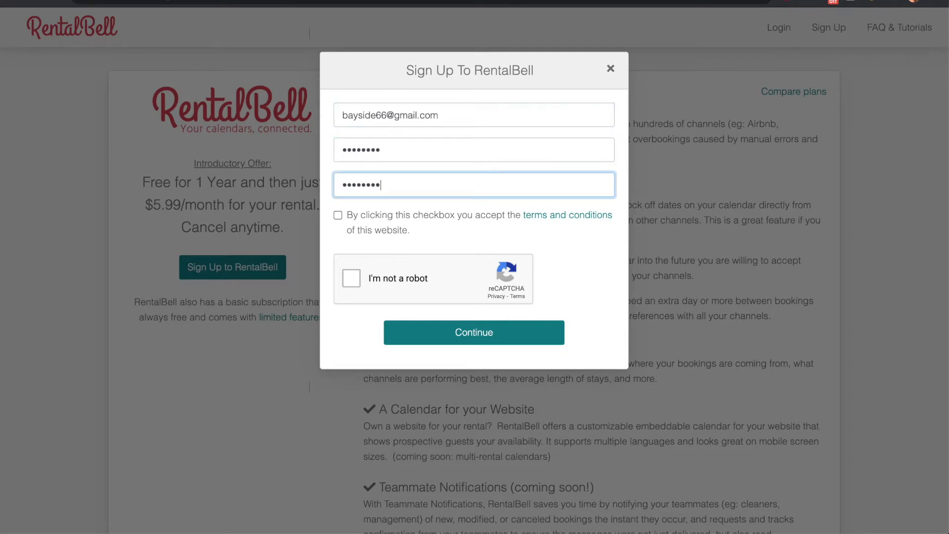
pyautogui.click(384, 215)
pyautogui.click(351, 280)
pyautogui.click(475, 338)
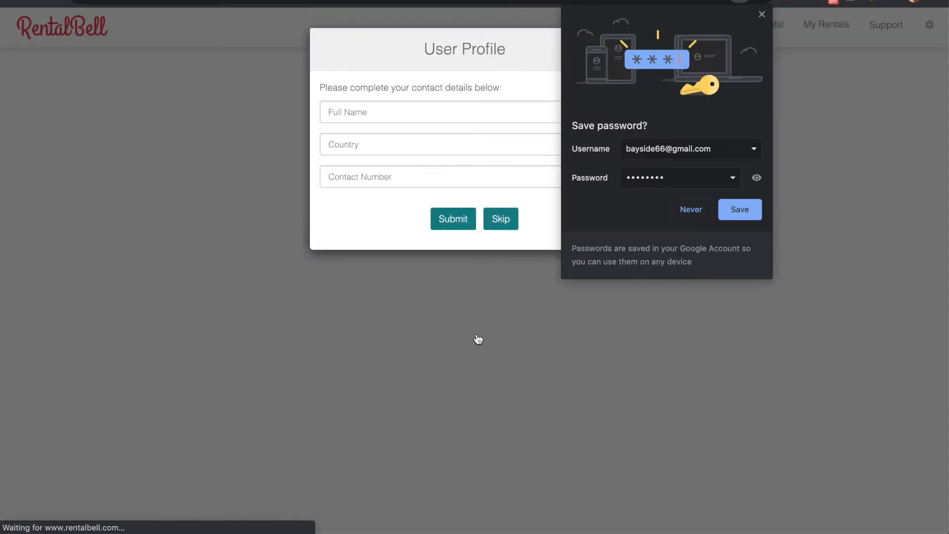
# Skip the contact details and add a rental named 'Bayside bnb'
pyautogui.click(512, 230)
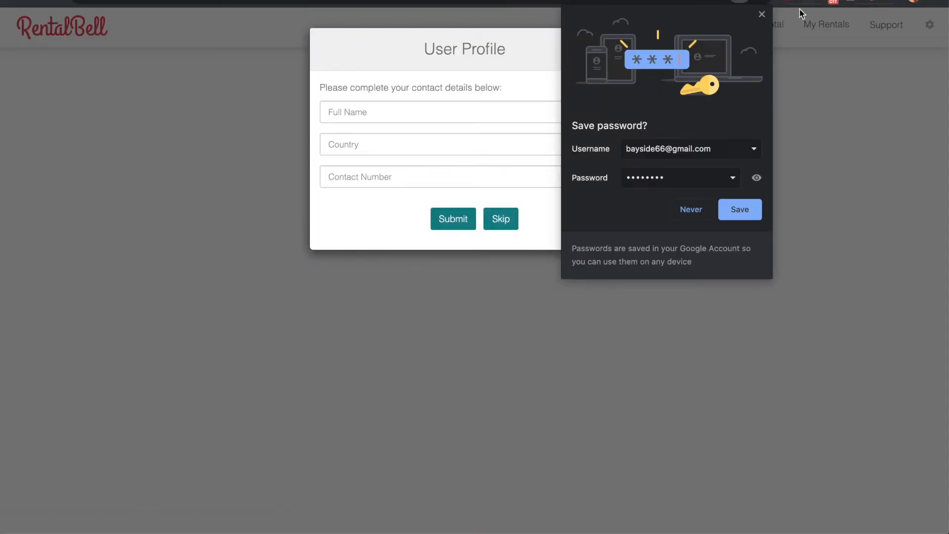
pyautogui.click(764, 15)
pyautogui.click(510, 219)
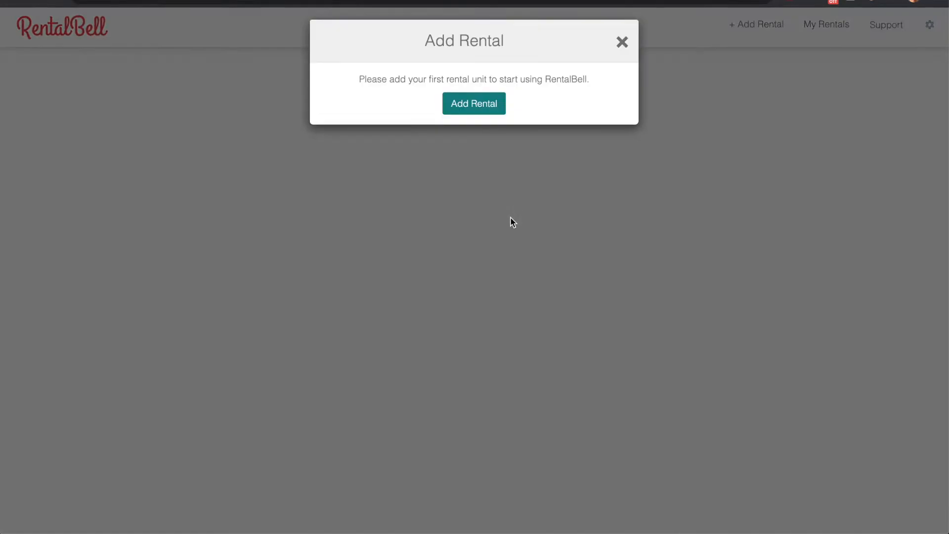
pyautogui.click(470, 122)
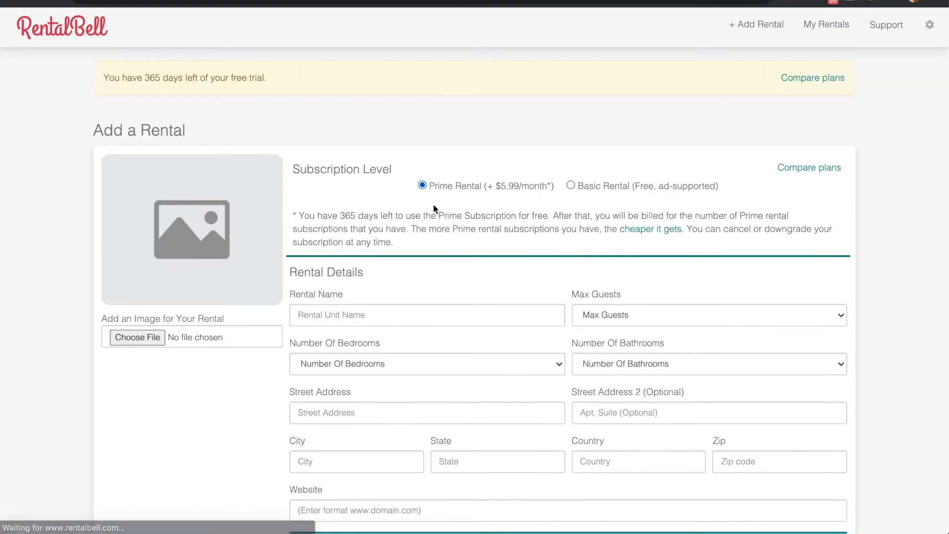
pyautogui.click(367, 317)
pyautogui.write('Bay')
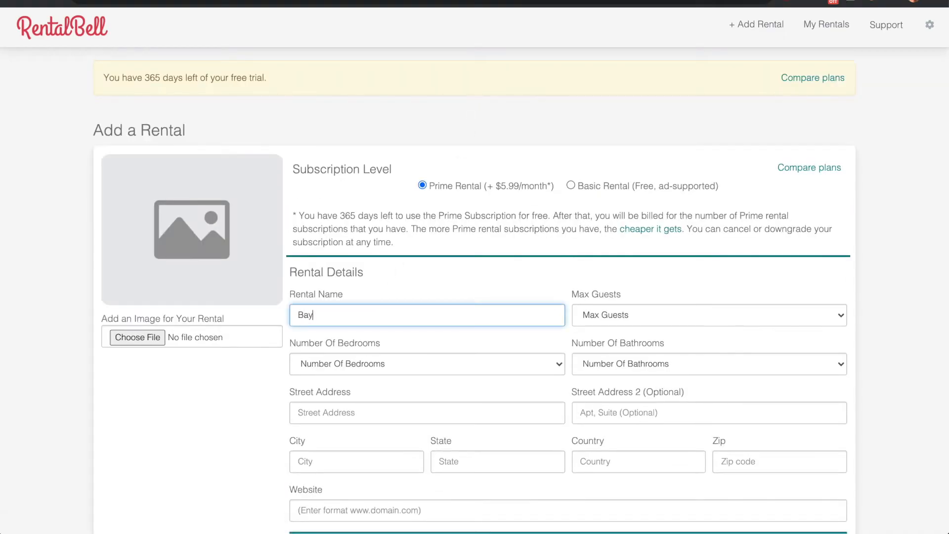
pyautogui.write('side bnb')
pyautogui.scroll(-5, 469, 357)
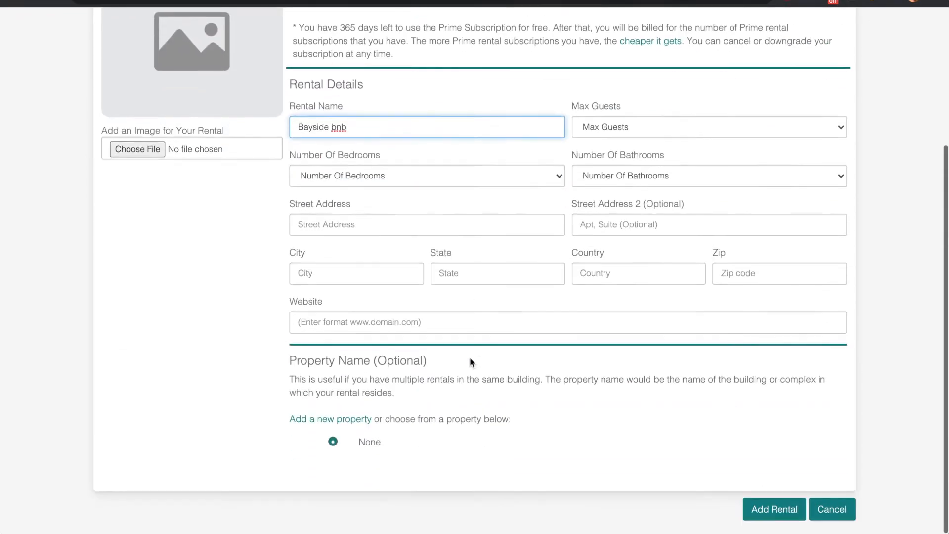
pyautogui.click(761, 520)
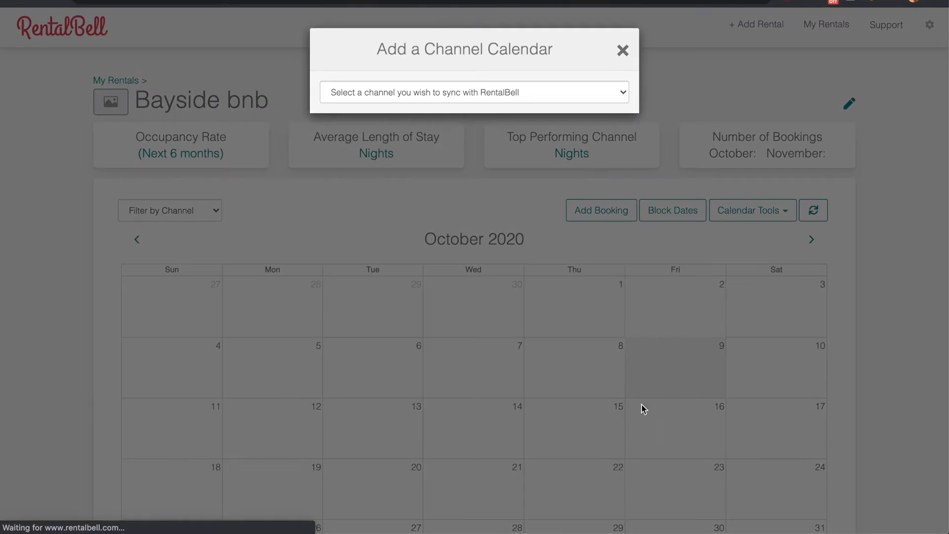
# Select AirBnb as the channel in the Add a Channel Calendar dialog
pyautogui.click(614, 95)
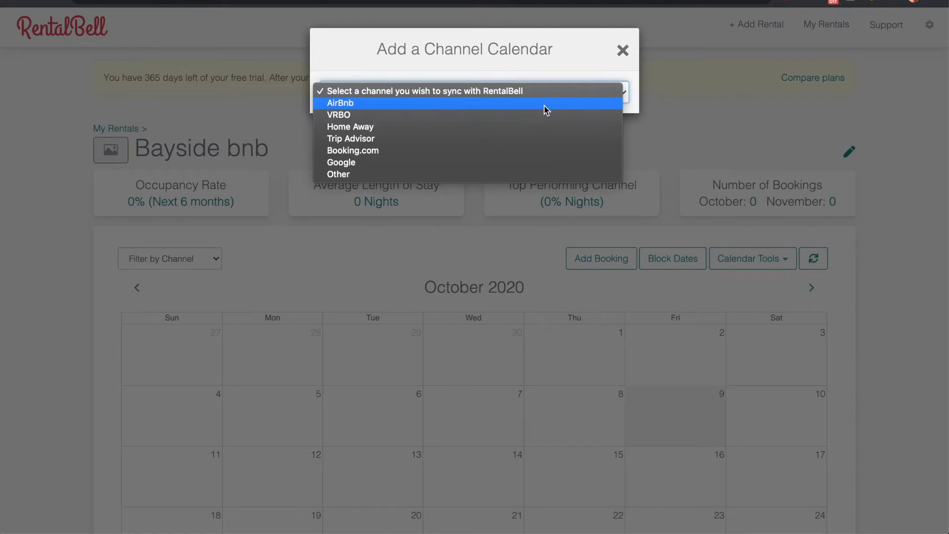
pyautogui.click(544, 105)
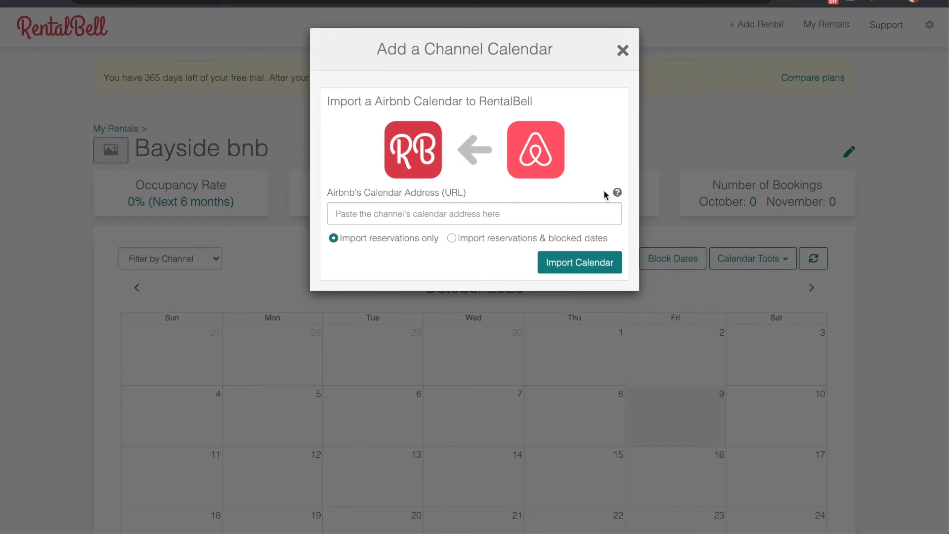
pyautogui.moveTo(616, 192)
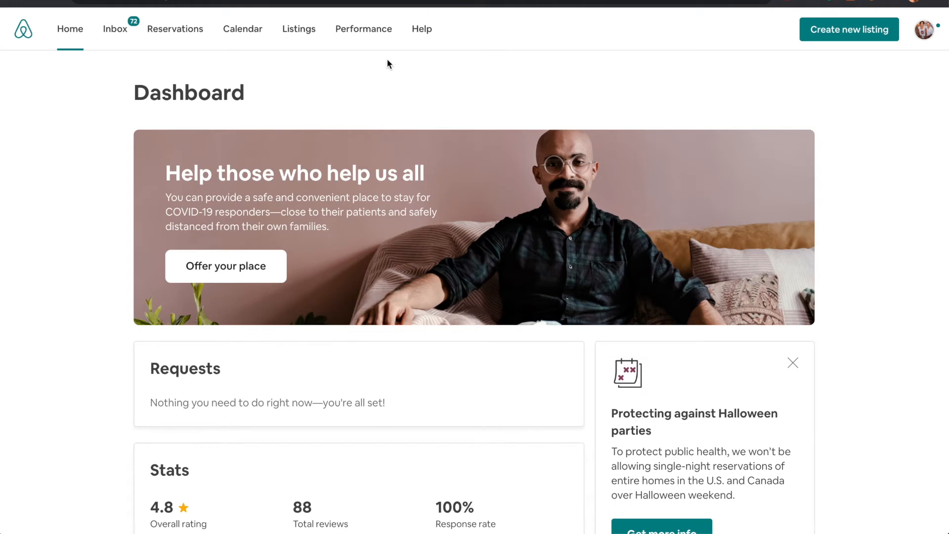
# Copy the Airbnb listing's Export Calendar iCal link from its Sync calendars settings
pyautogui.click(246, 34)
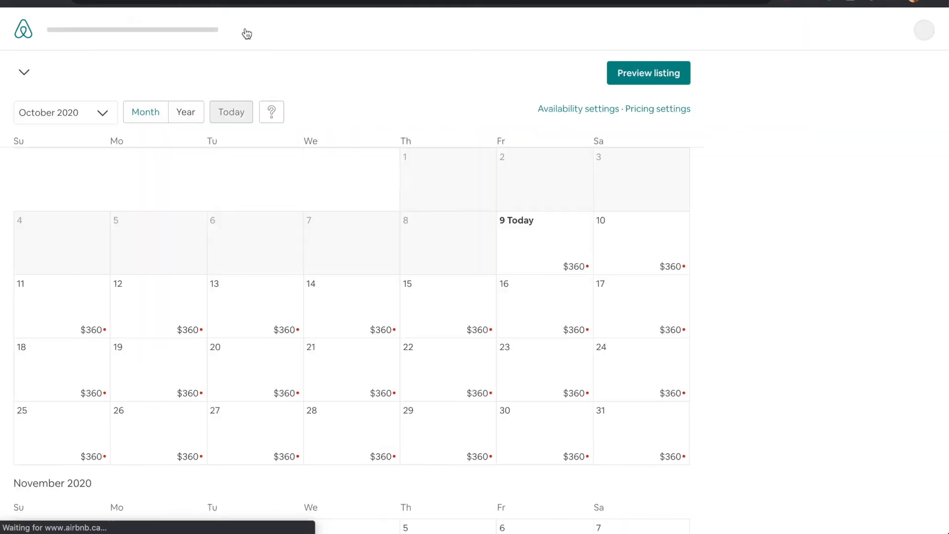
pyautogui.click(576, 109)
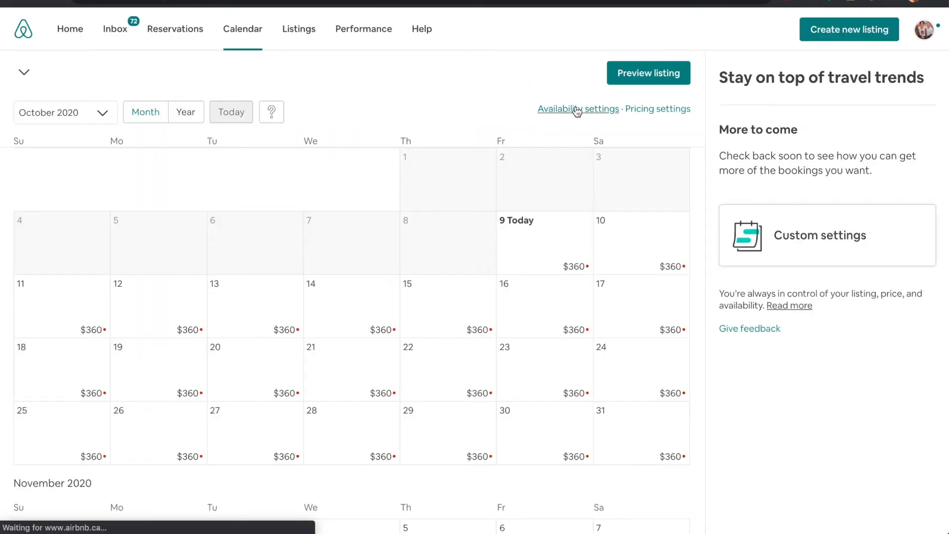
pyautogui.scroll(-7, 345, 222)
pyautogui.scroll(-10, 345, 220)
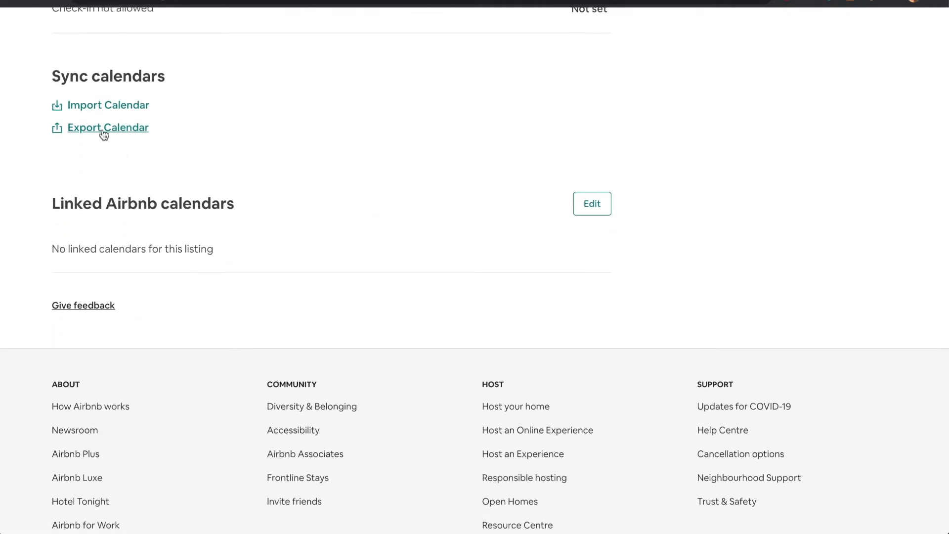
pyautogui.click(101, 133)
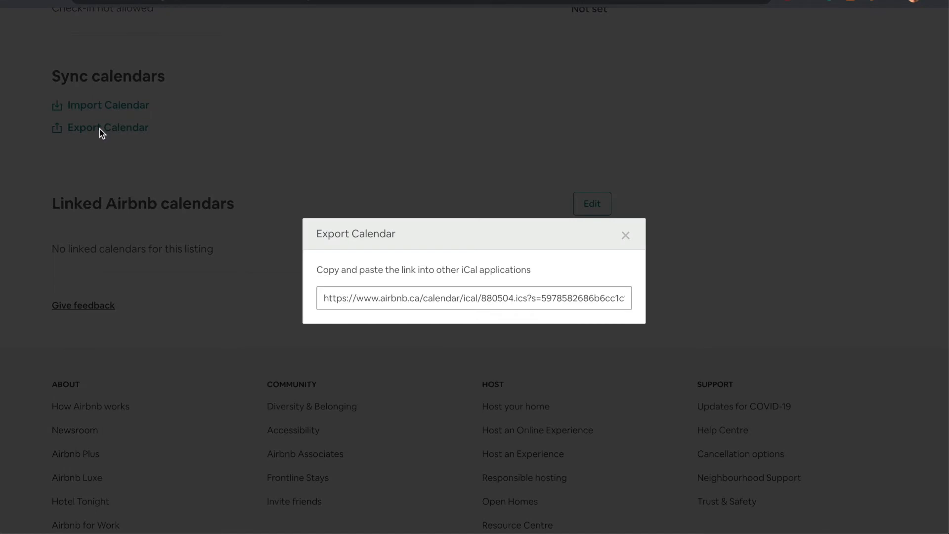
pyautogui.click(414, 300)
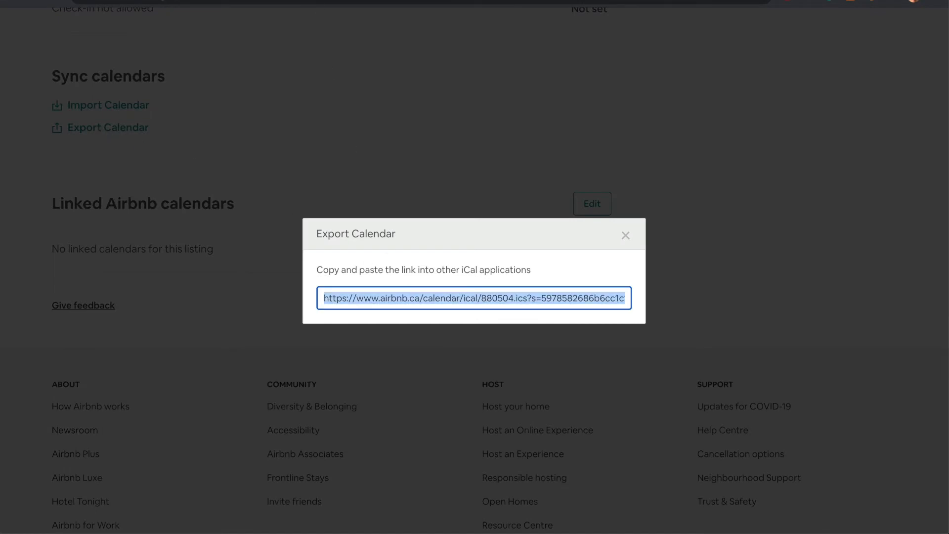
pyautogui.hotkey('ctrl', 'Tab')
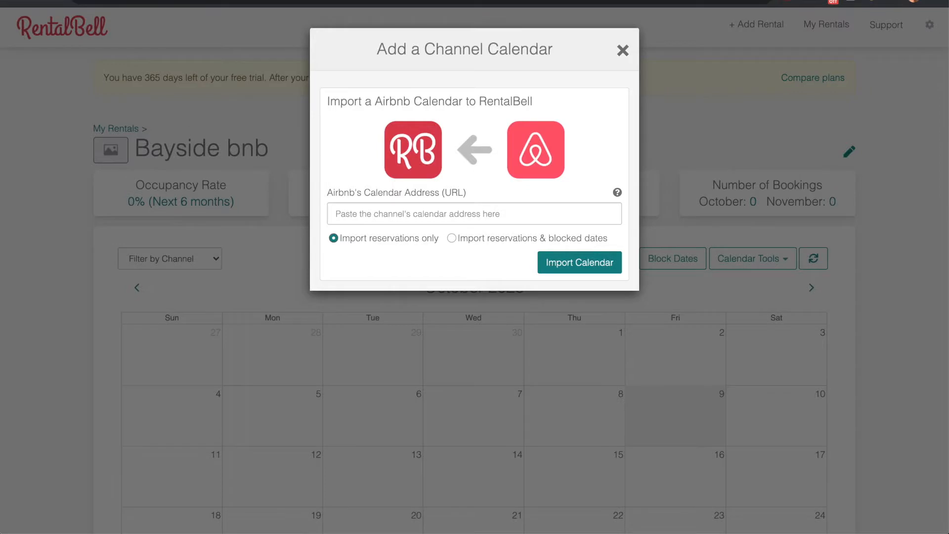
# Import the pasted Airbnb iCal link into RentalBell and copy RentalBell's export URL
pyautogui.click(409, 213)
pyautogui.hotkey('ctrl', 'v')
pyautogui.click(604, 157)
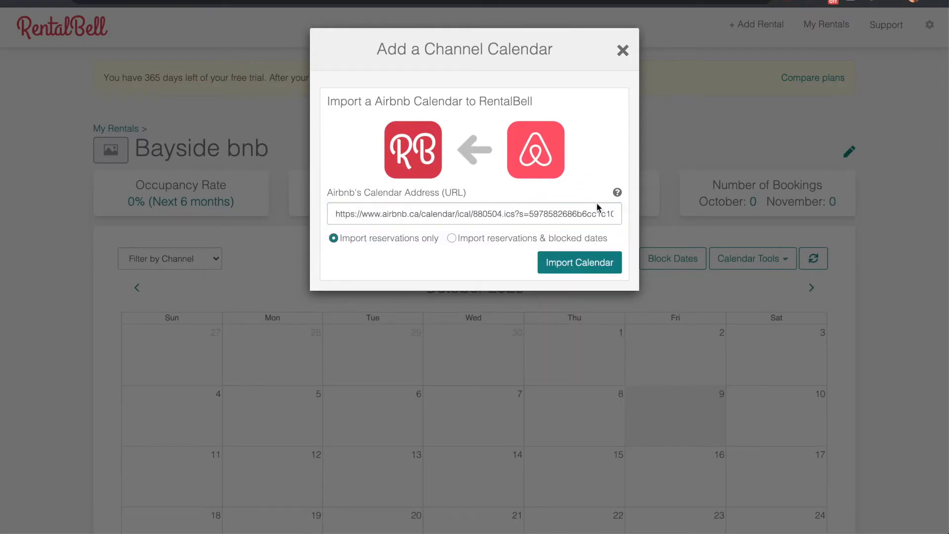
pyautogui.click(569, 266)
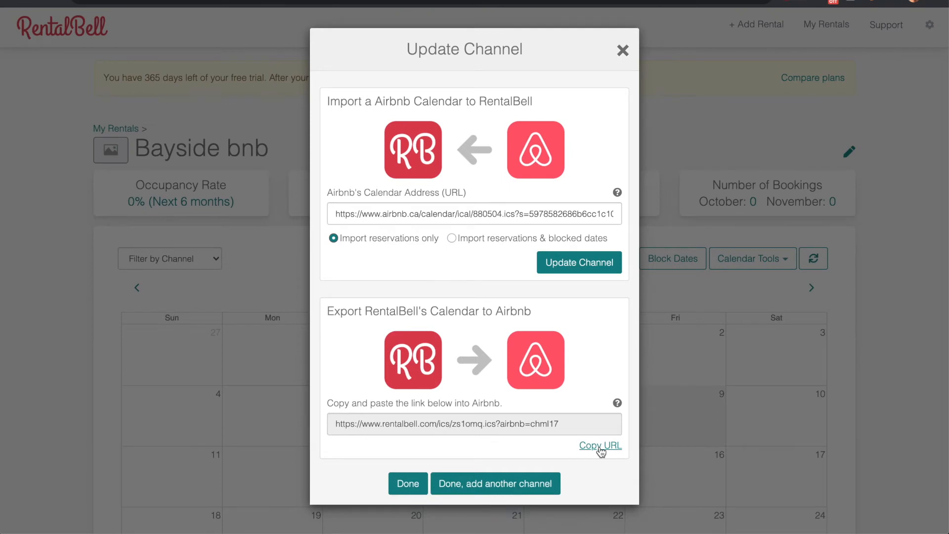
pyautogui.click(600, 446)
pyautogui.hotkey('ctrl', 'c')
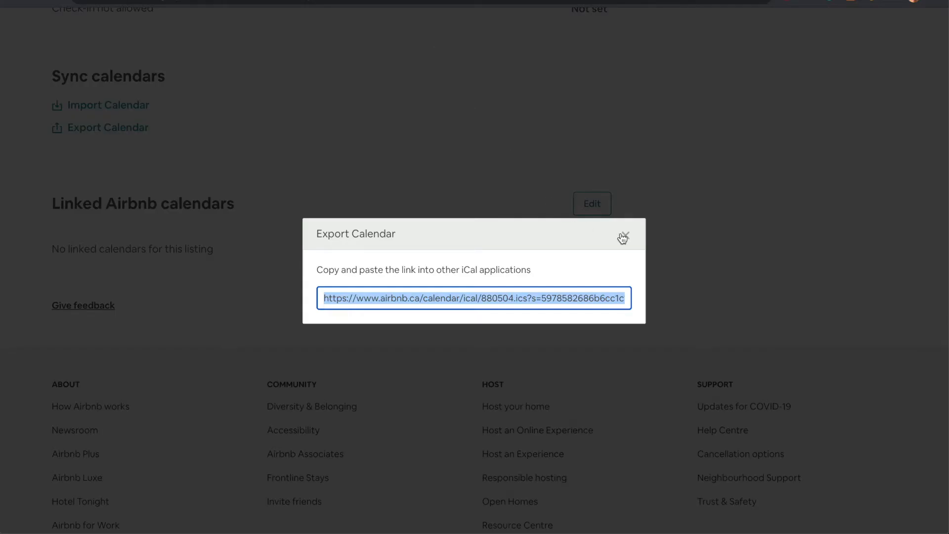
# Import the RentalBell calendar link into the Airbnb listing under the name 'RentalBell'
pyautogui.click(620, 235)
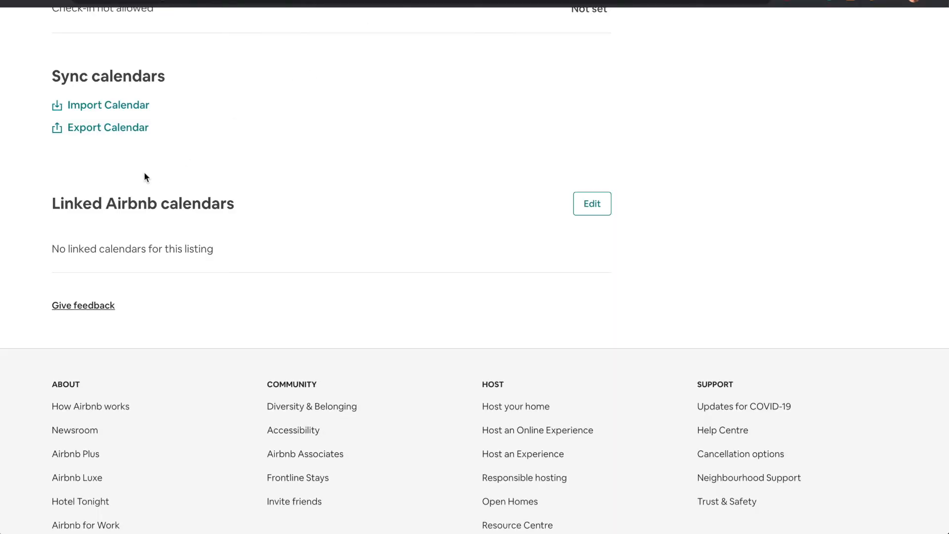
pyautogui.click(101, 106)
pyautogui.click(358, 213)
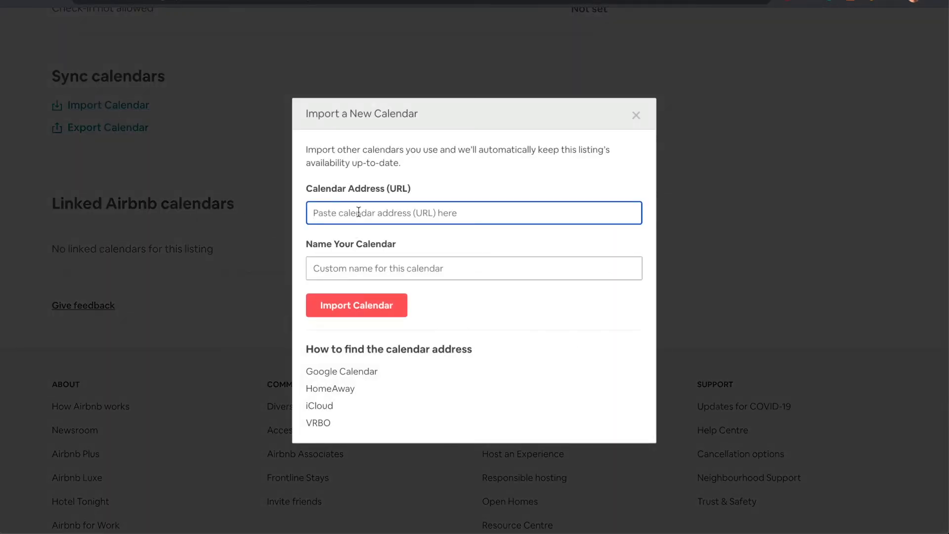
pyautogui.hotkey('ctrl', 'v')
pyautogui.press('Tab')
pyautogui.write('RentalBel')
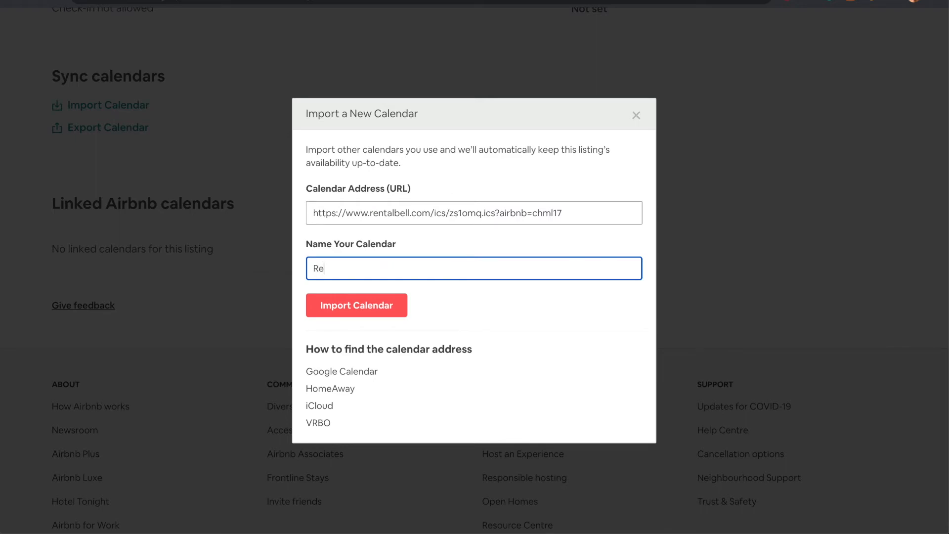
pyautogui.write('l')
pyautogui.click(368, 306)
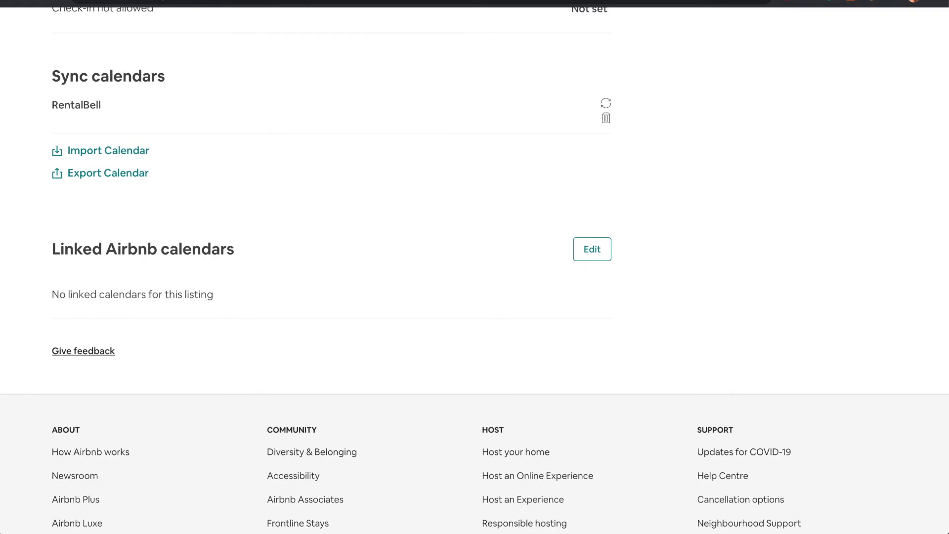
pyautogui.click(287, 1)
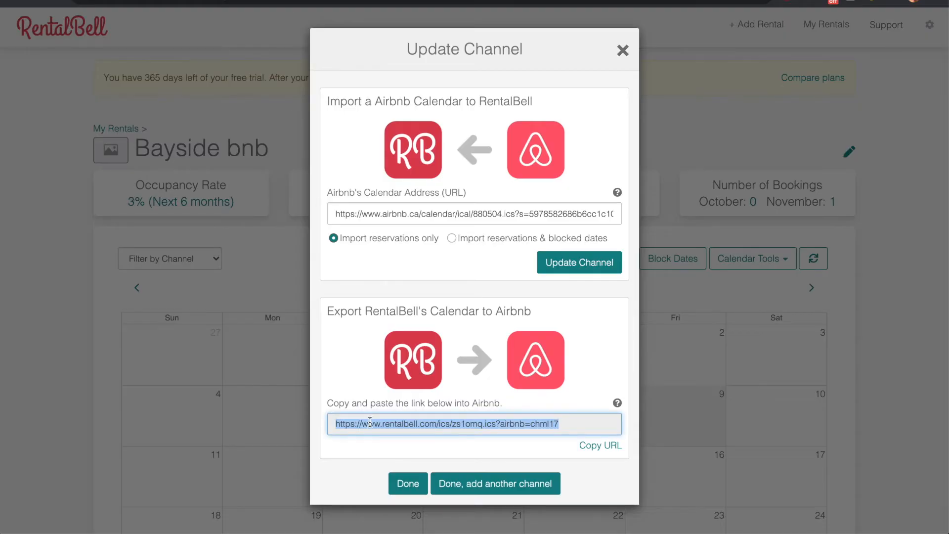
# Finish the Airbnb channel setup and confirm adding an availability calendar to the website
pyautogui.click(408, 487)
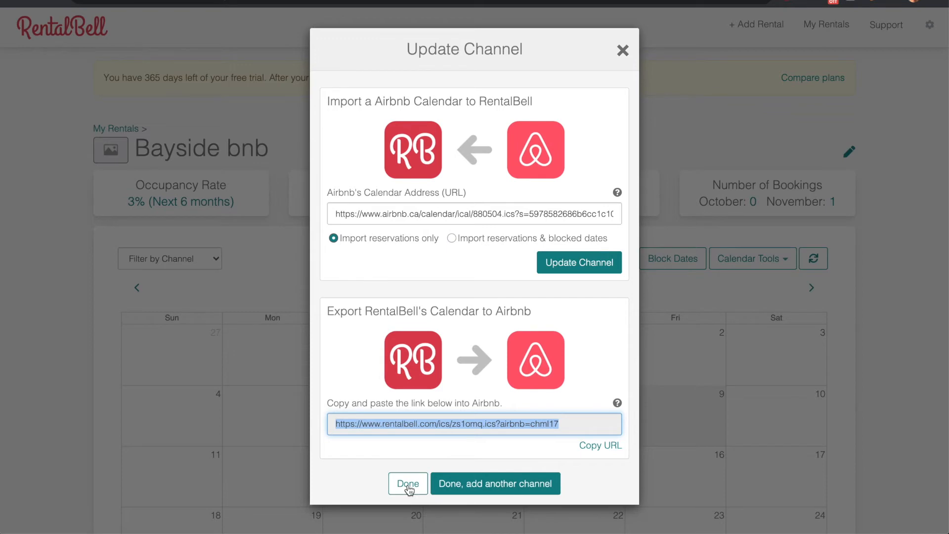
pyautogui.click(408, 487)
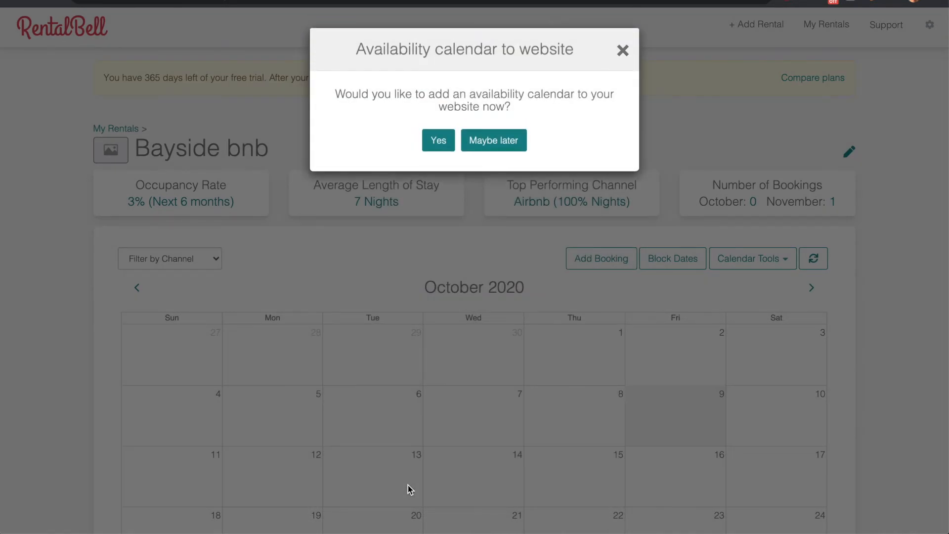
pyautogui.click(438, 134)
pyautogui.click(437, 134)
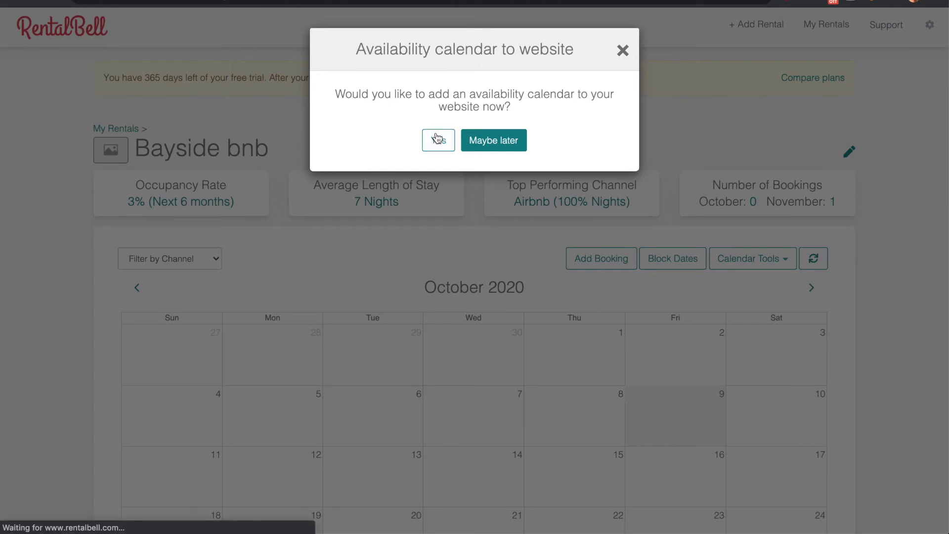
pyautogui.scroll(-4, 437, 137)
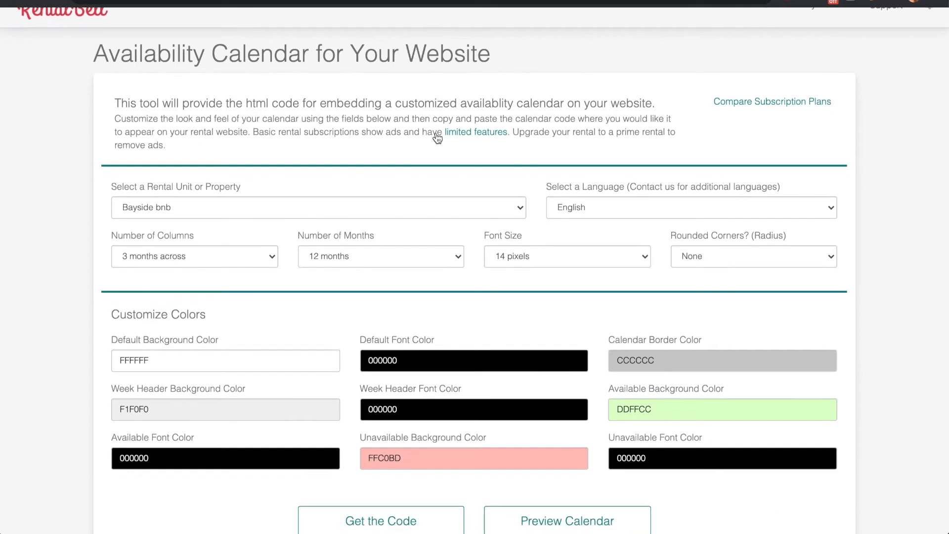
# Set the calendar to 4 months across, 4 months, 4-pixel rounded corners, and copy its code
pyautogui.click(258, 184)
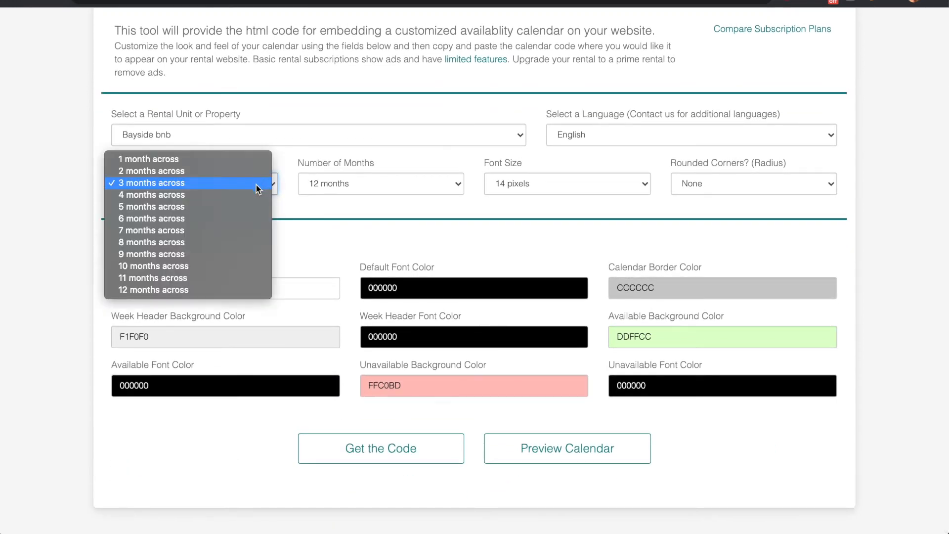
pyautogui.click(256, 196)
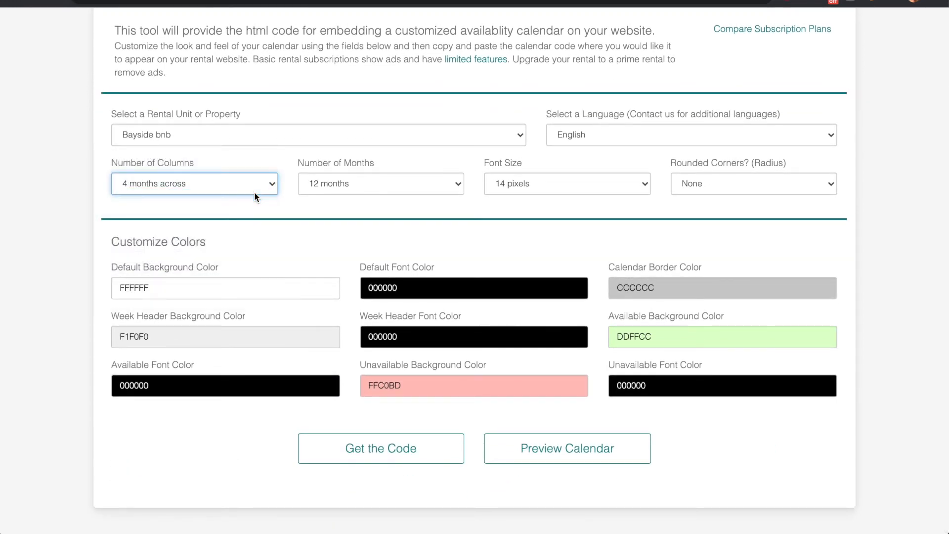
pyautogui.click(357, 183)
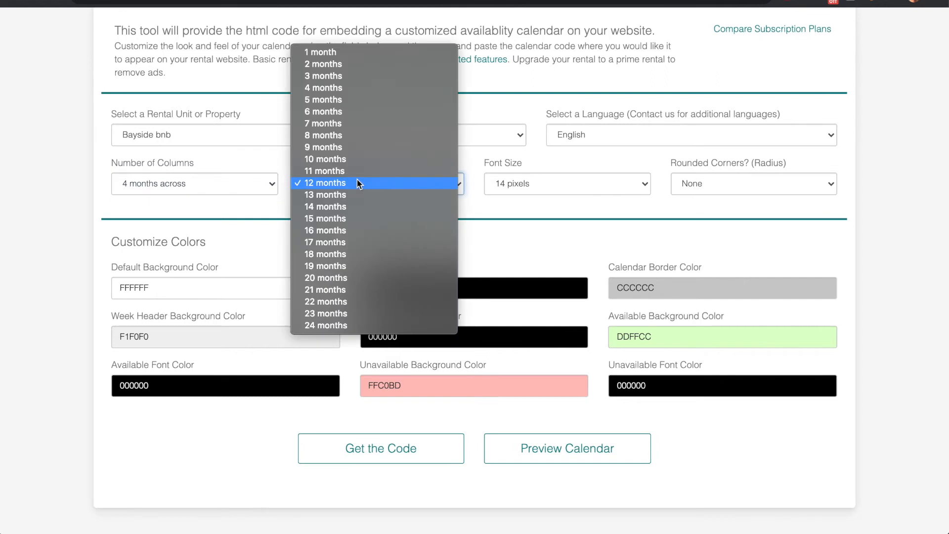
pyautogui.click(360, 89)
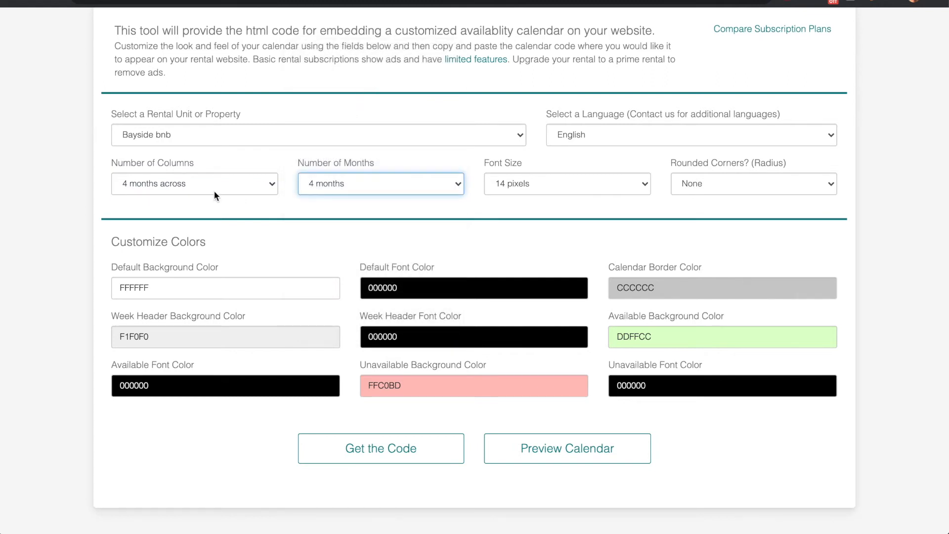
pyautogui.click(698, 186)
pyautogui.click(692, 227)
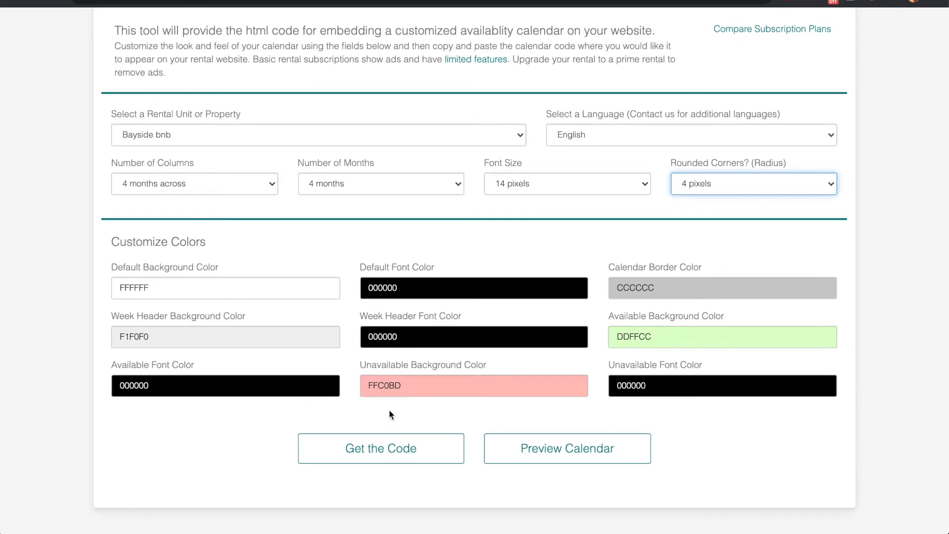
pyautogui.click(386, 452)
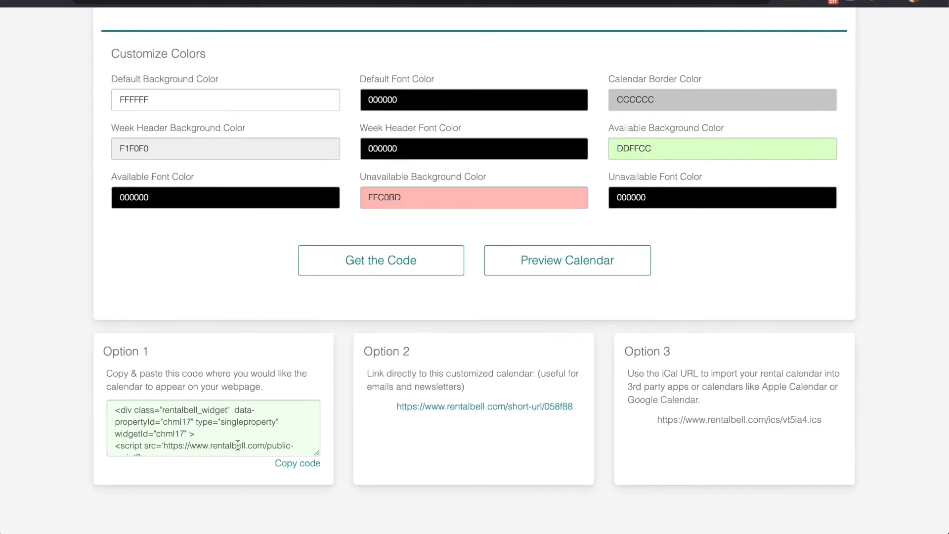
pyautogui.click(293, 465)
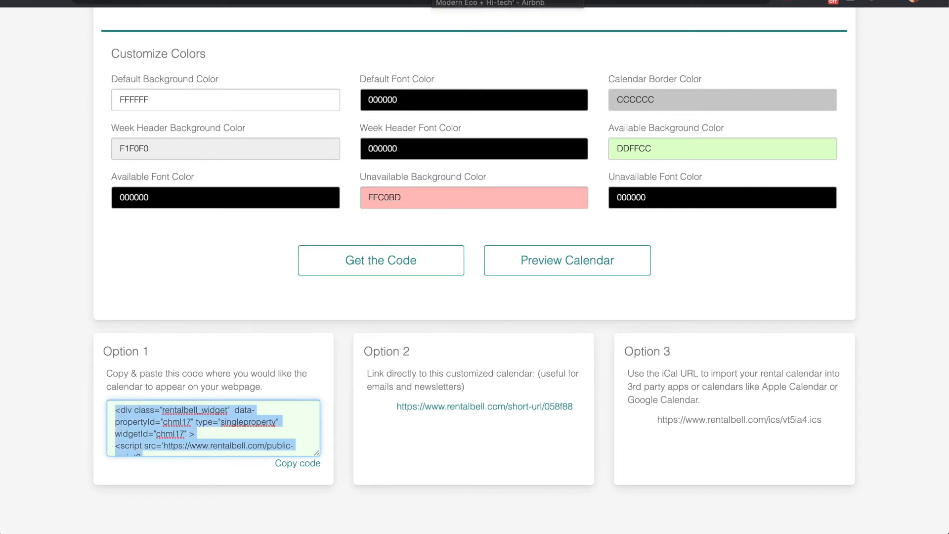
pyautogui.click(474, 1)
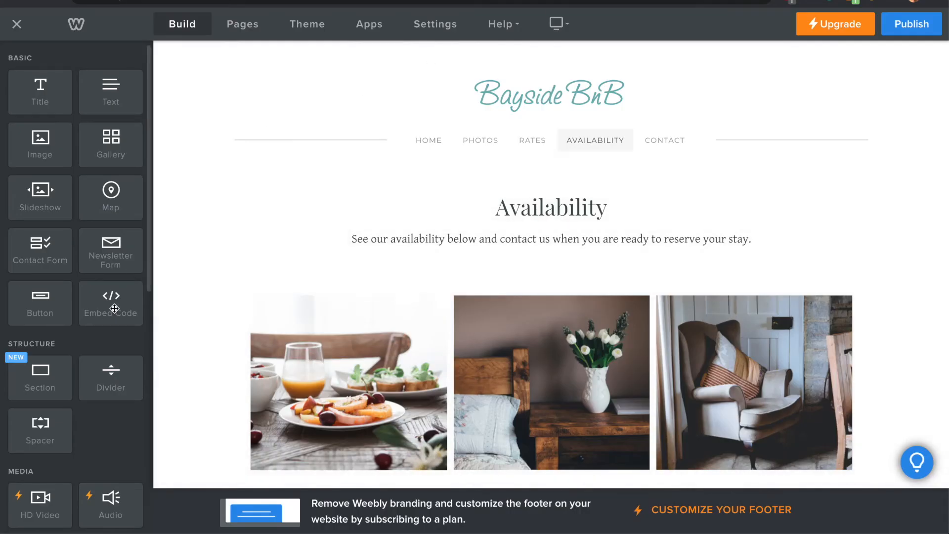
# Paste the RentalBell embed code into a custom HTML block below the Availability intro
pyautogui.moveTo(108, 307); pyautogui.dragTo(465, 267)
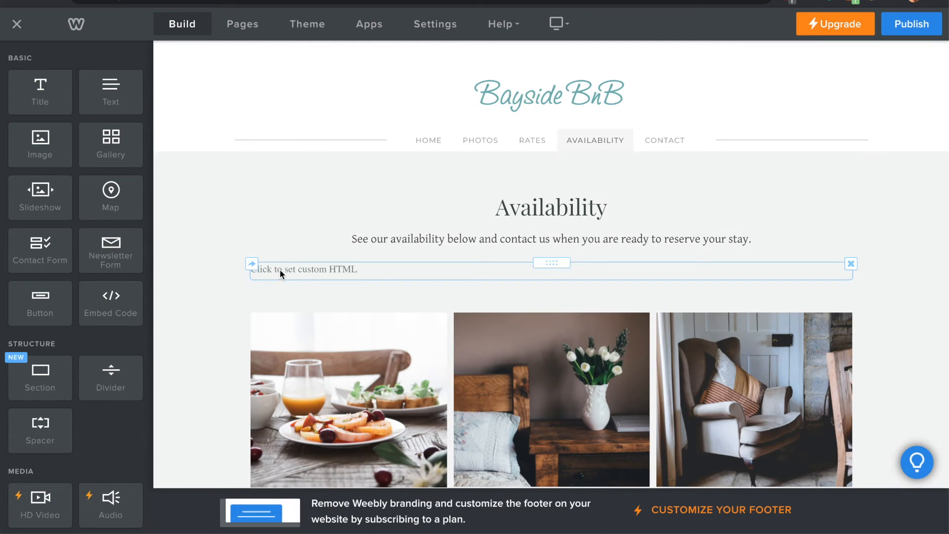
pyautogui.click(281, 270)
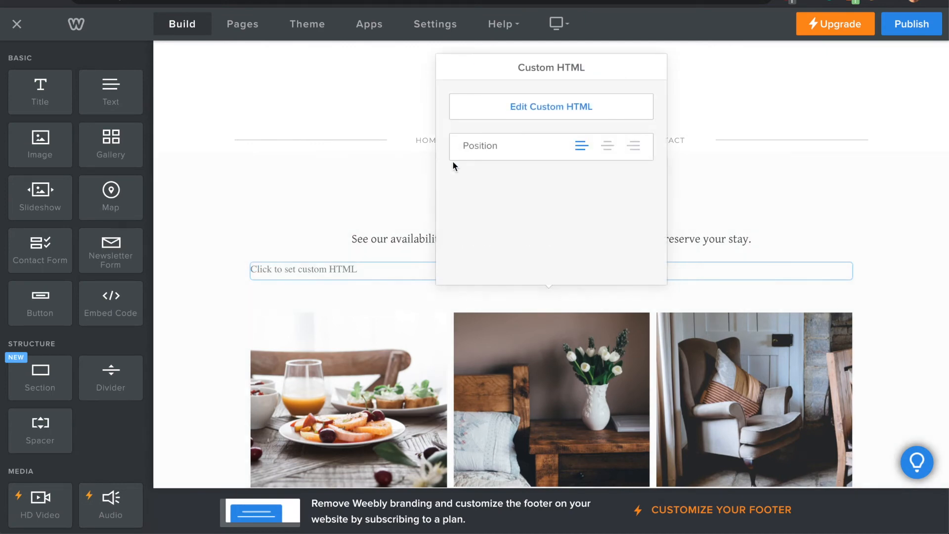
pyautogui.click(568, 110)
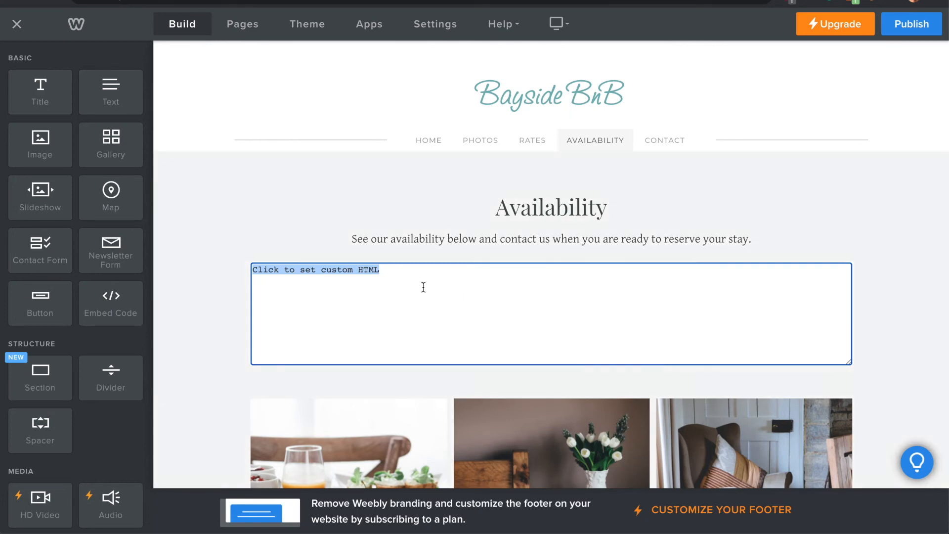
pyautogui.hotkey('ctrl', 'v')
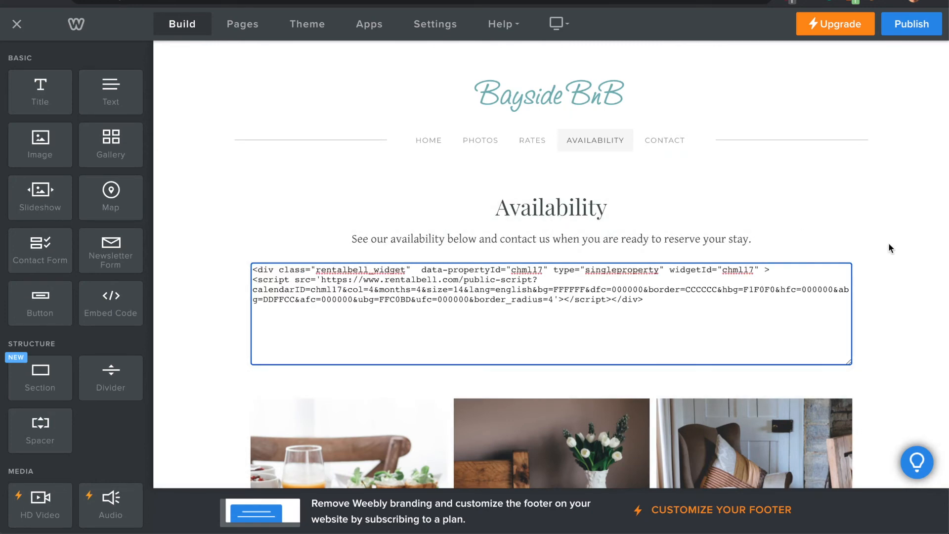
pyautogui.click(873, 184)
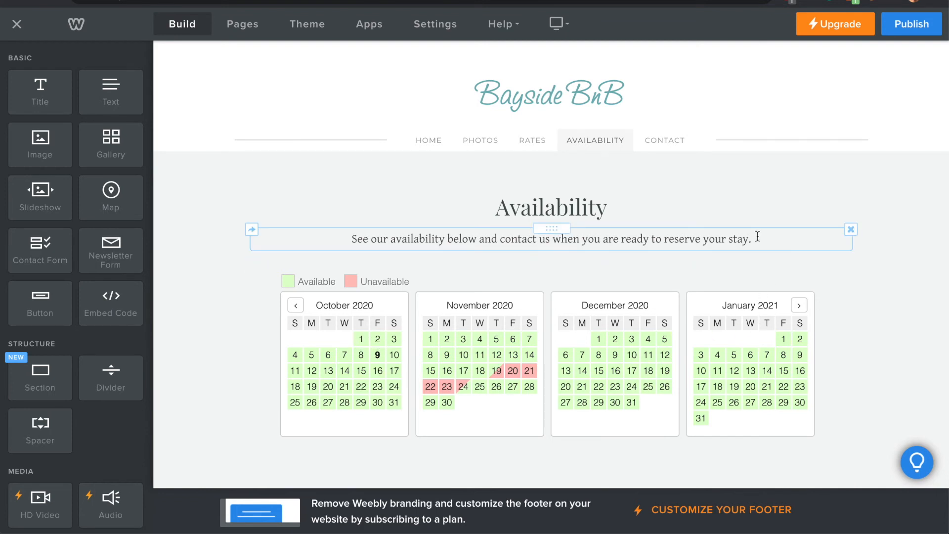
# Preview the Availability page with the calendar in Mobile view
pyautogui.scroll(-2, 912, 227)
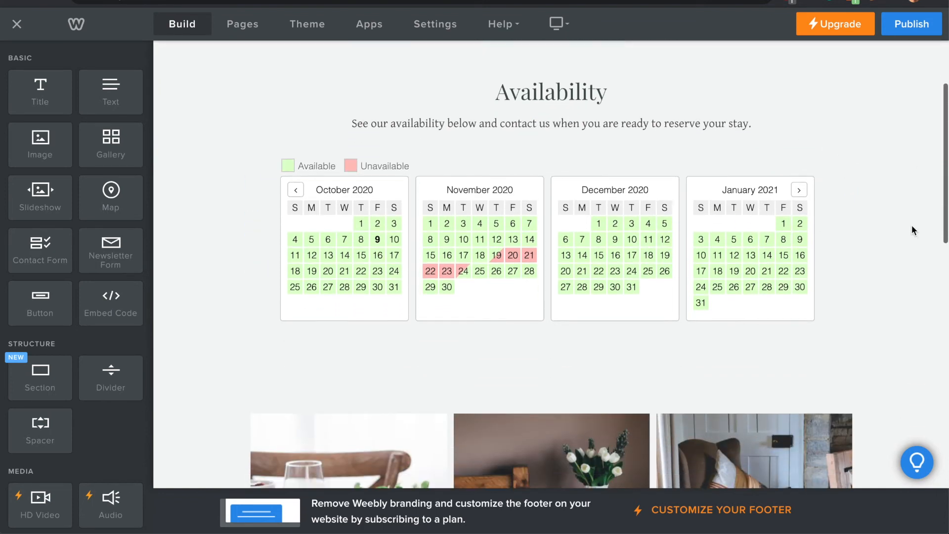
pyautogui.scroll(2, 913, 227)
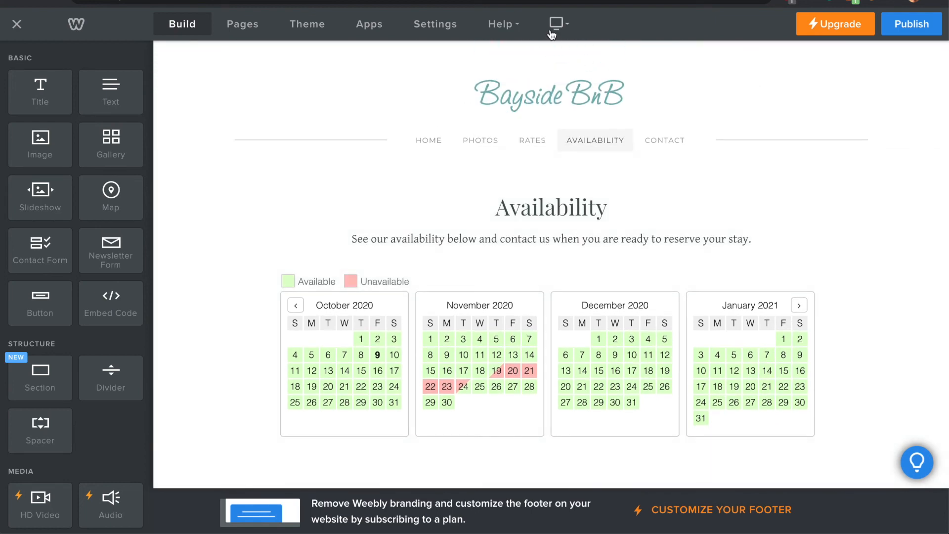
pyautogui.click(565, 25)
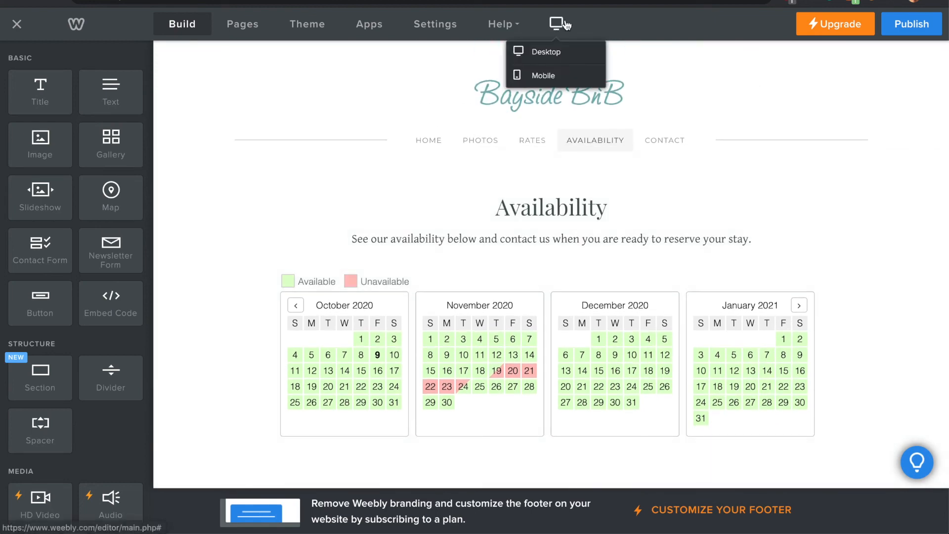
pyautogui.click(547, 77)
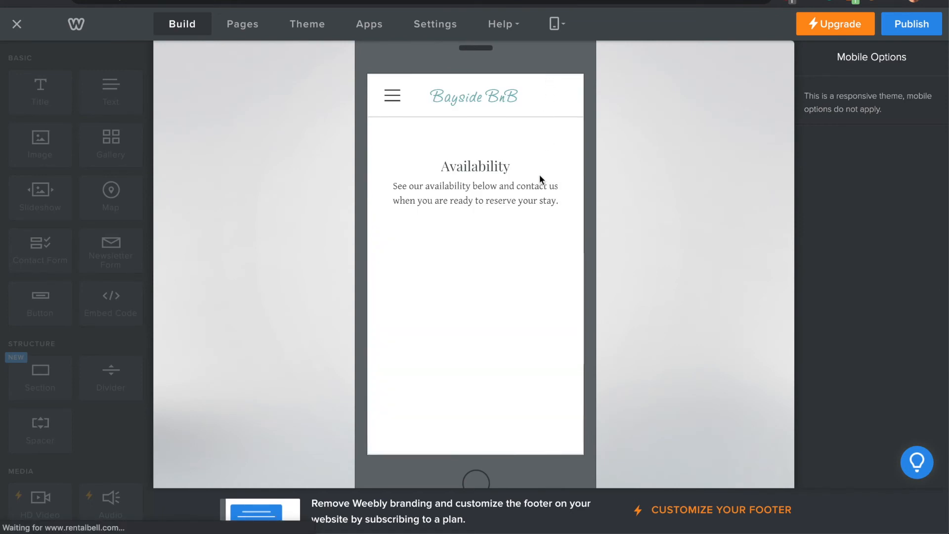
pyautogui.scroll(-9, 539, 176)
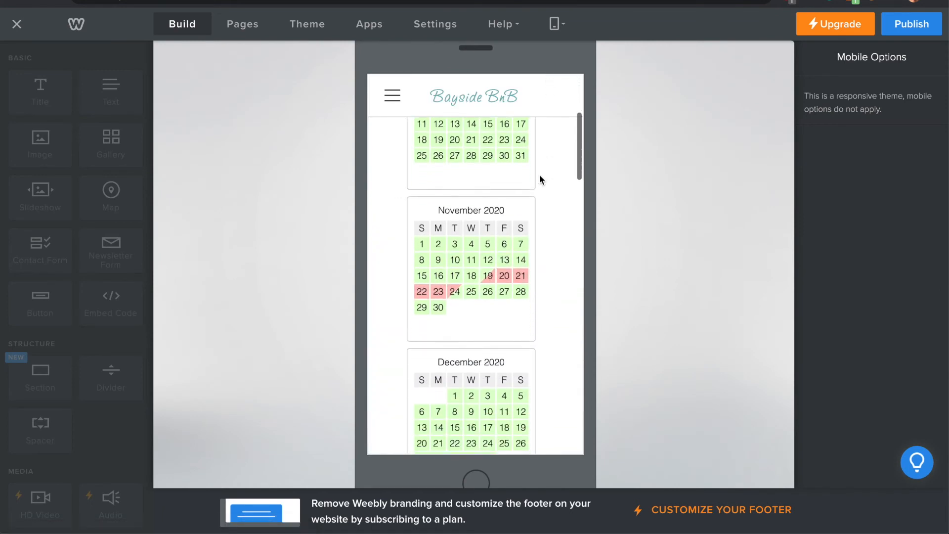
pyautogui.scroll(9, 539, 174)
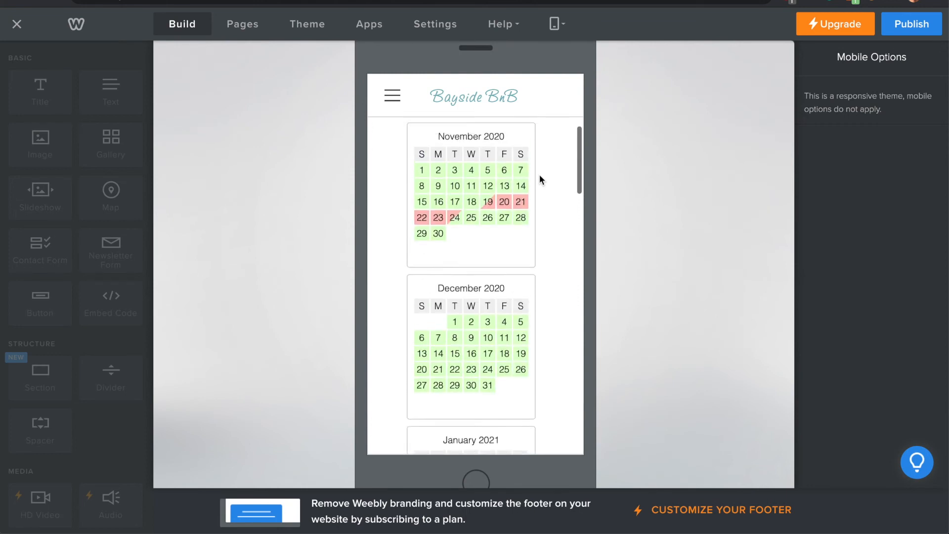
pyautogui.scroll(3, 538, 170)
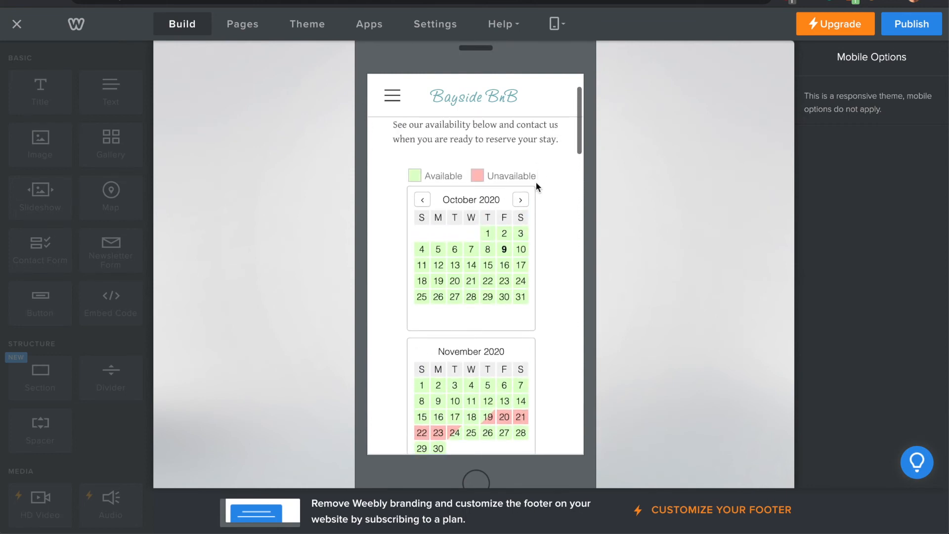
# Page the calendar between October 2020 and later months, then publish the site
pyautogui.click(521, 199)
pyautogui.click(520, 199)
pyautogui.click(520, 199)
pyautogui.click(521, 199)
pyautogui.click(521, 200)
pyautogui.click(522, 200)
pyautogui.click(521, 200)
pyautogui.click(521, 200)
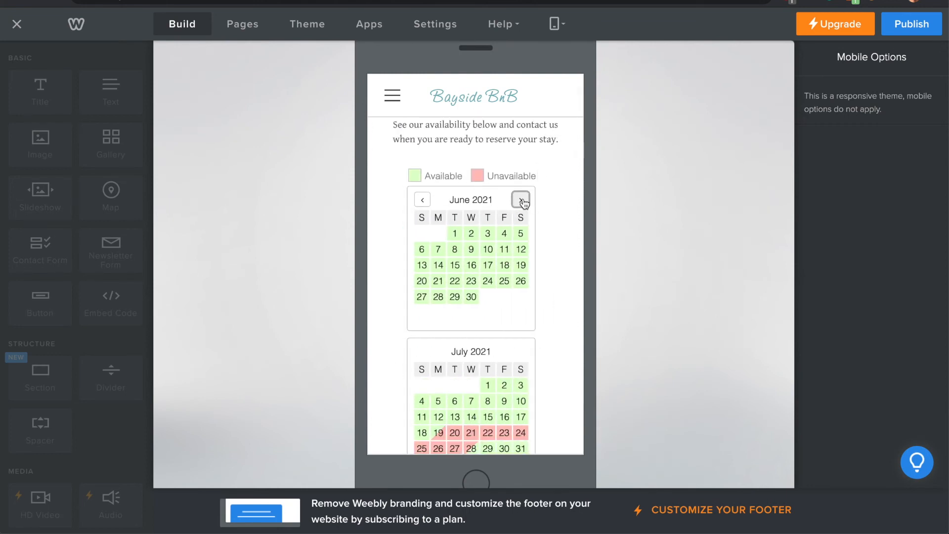
pyautogui.click(422, 202)
pyautogui.click(422, 202)
pyautogui.click(422, 202)
pyautogui.click(422, 201)
pyautogui.click(421, 204)
pyautogui.click(421, 204)
pyautogui.click(422, 204)
pyautogui.click(422, 204)
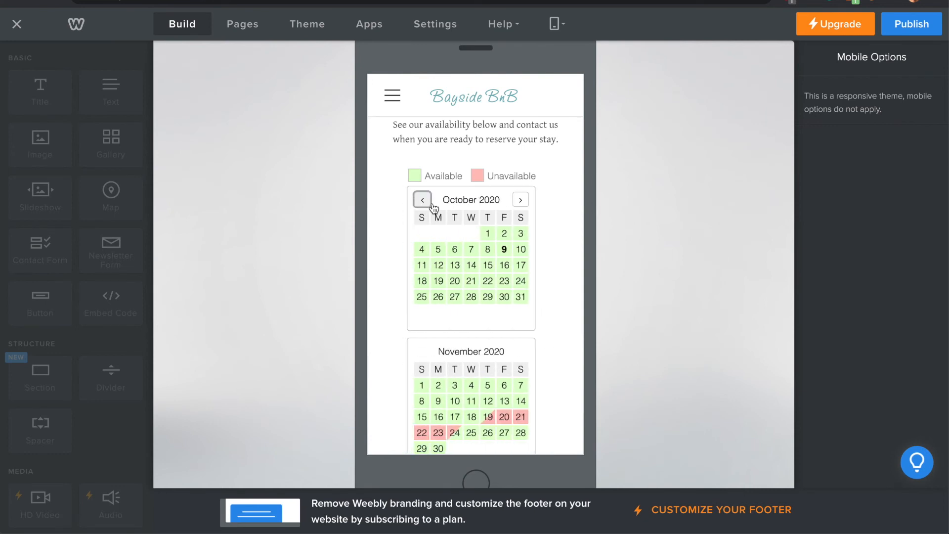
pyautogui.click(526, 204)
pyautogui.click(526, 204)
pyautogui.click(526, 203)
pyautogui.click(527, 204)
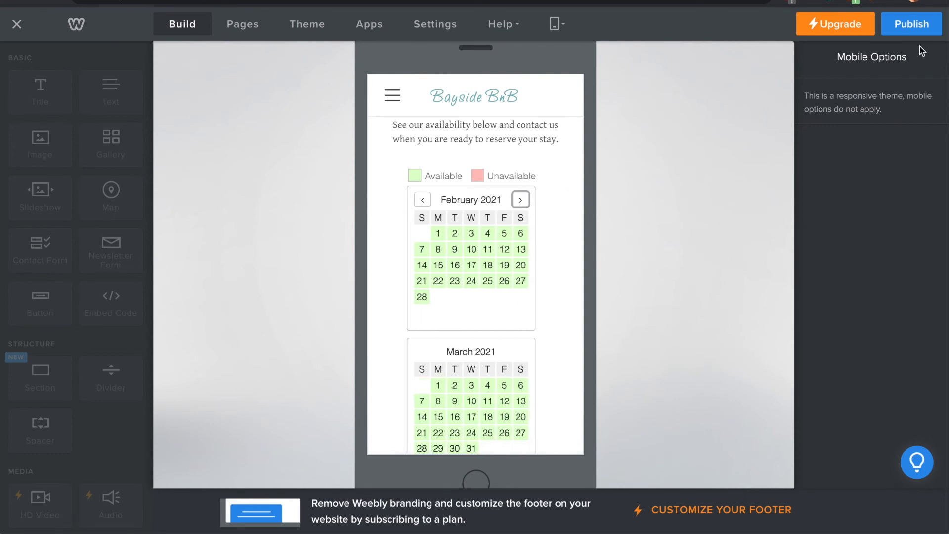
pyautogui.click(912, 24)
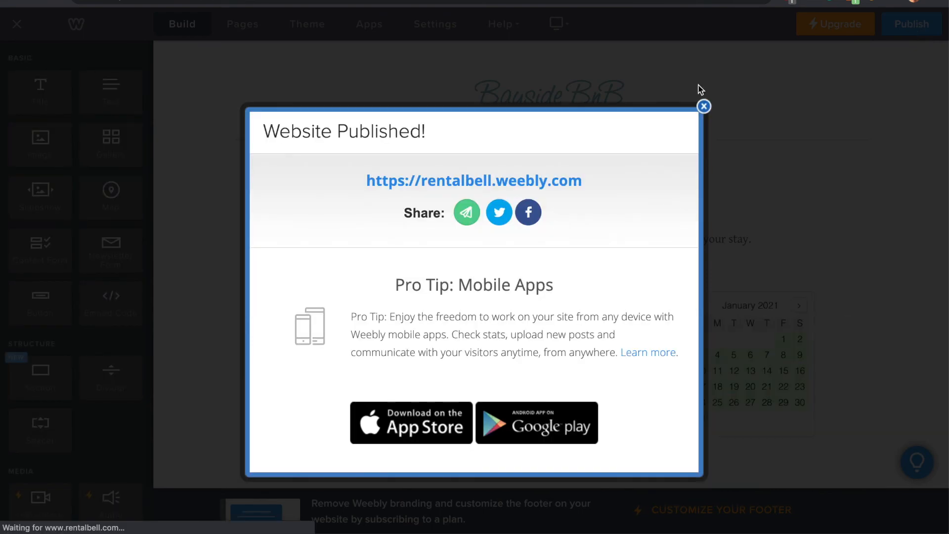
# Open the live published site and go to its Availability page
pyautogui.click(507, 179)
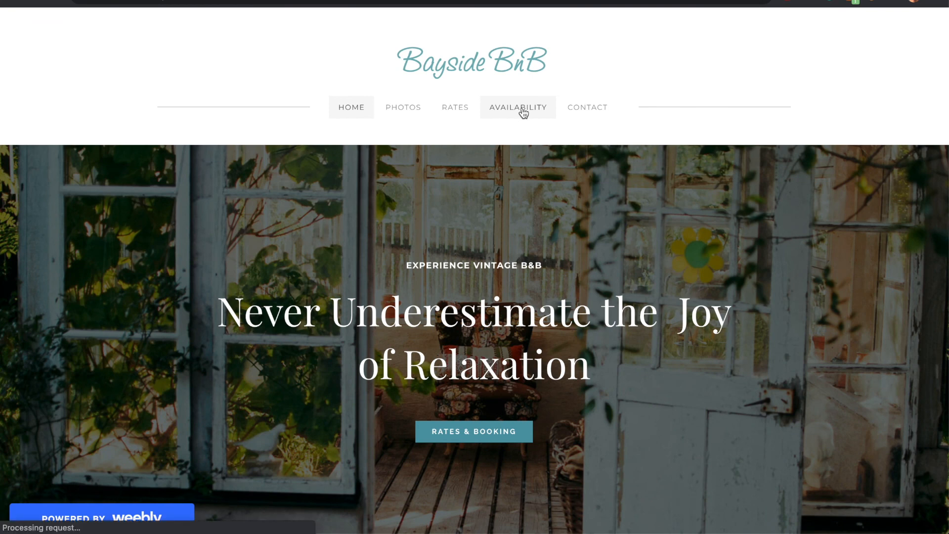
pyautogui.click(523, 113)
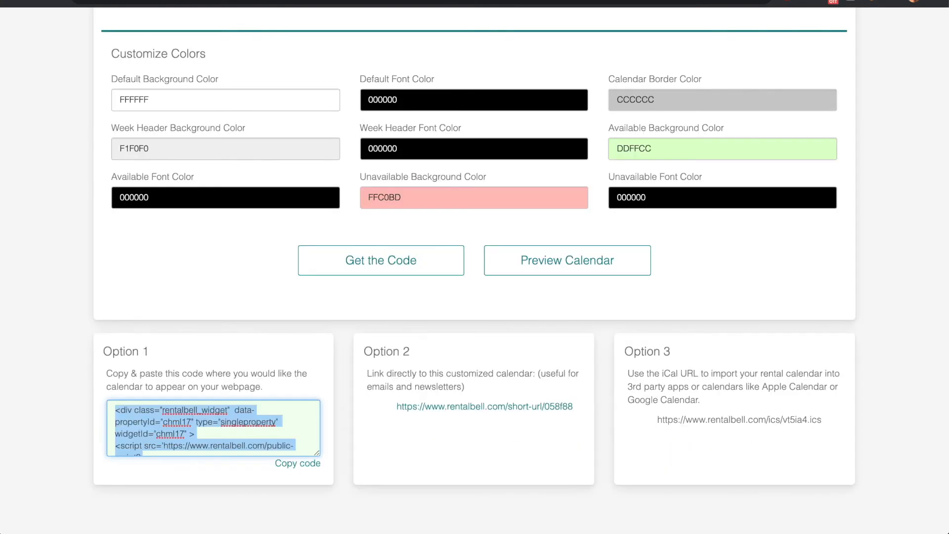
# Go to the rentals overview and scroll through the Bayside bnb listing
pyautogui.scroll(6, 308, 202)
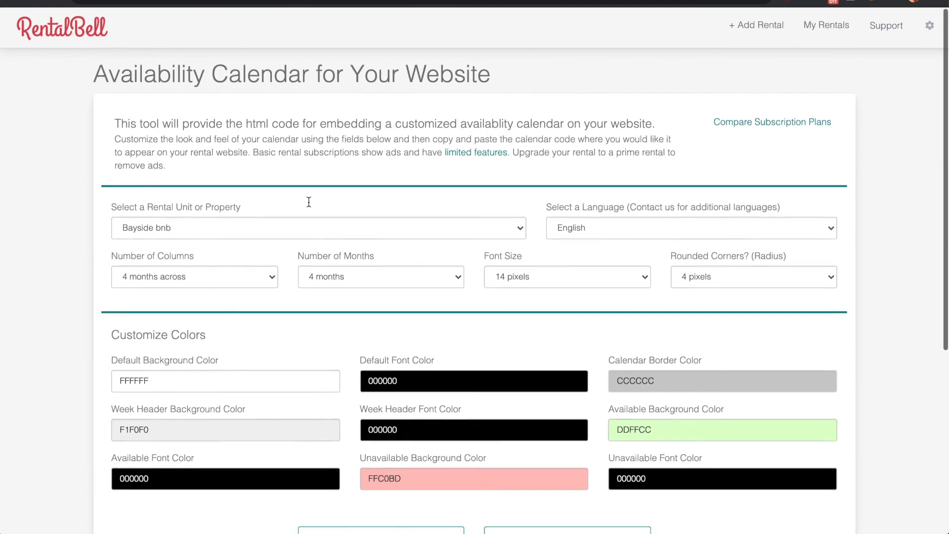
pyautogui.click(817, 27)
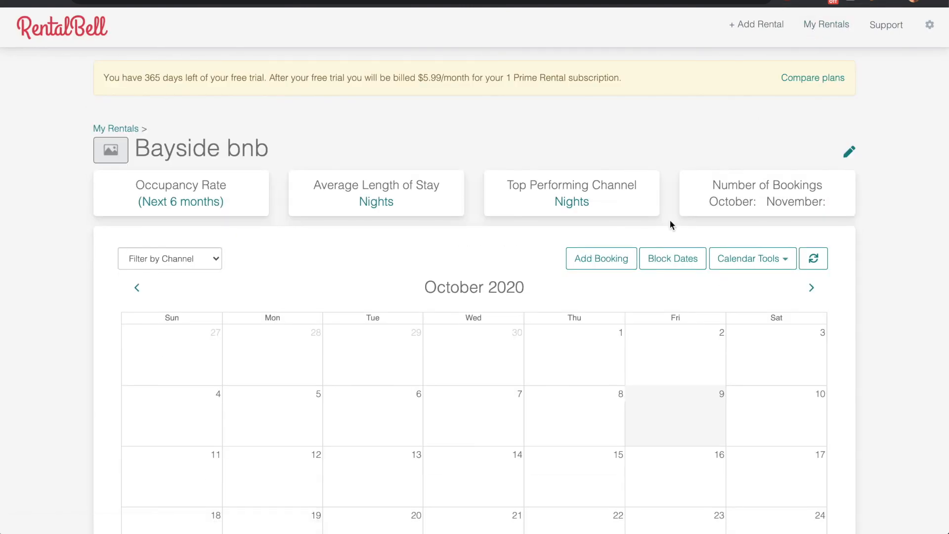
pyautogui.scroll(-10, 670, 225)
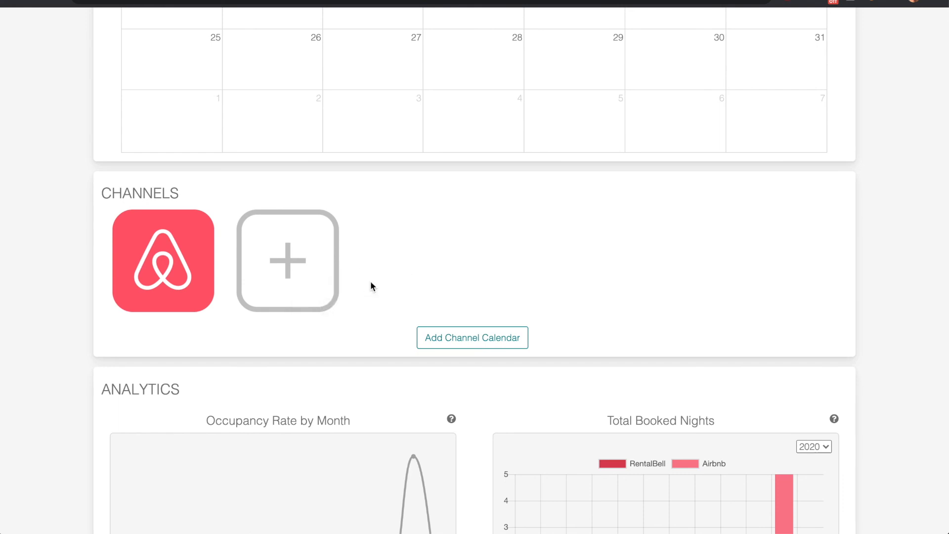
pyautogui.scroll(6, 370, 284)
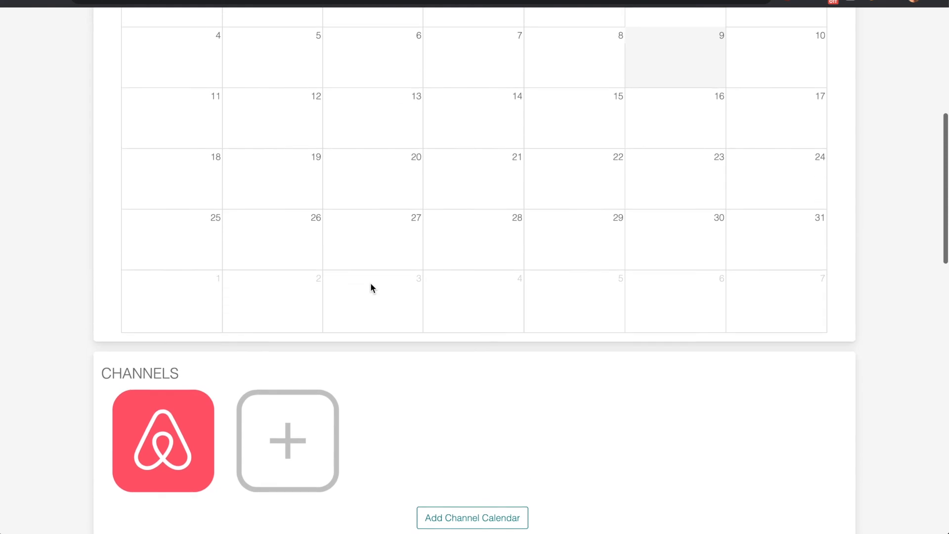
pyautogui.scroll(2, 370, 287)
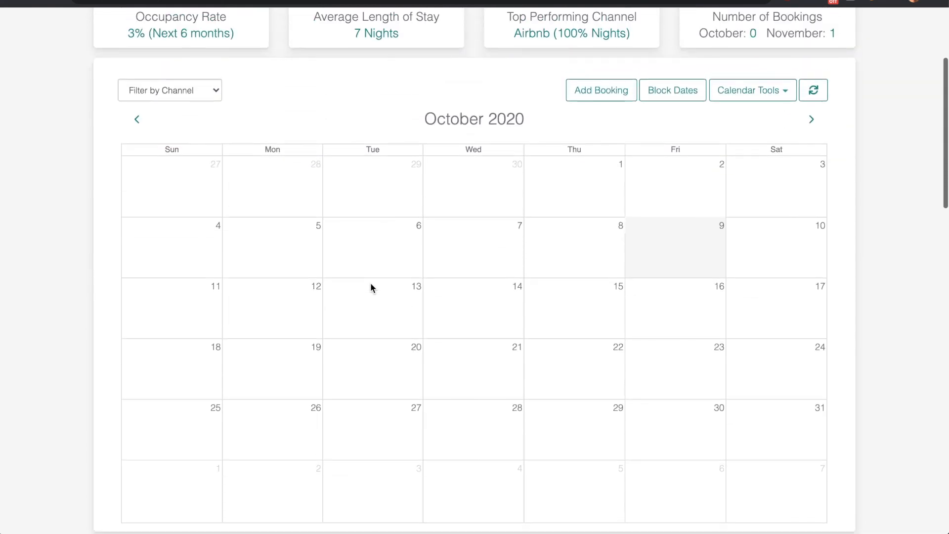
# Advance the calendar to November 2020 and review the synced Airbnb booking and 3% occupancy
pyautogui.click(809, 126)
pyautogui.scroll(-6, 659, 327)
pyautogui.scroll(-9, 660, 323)
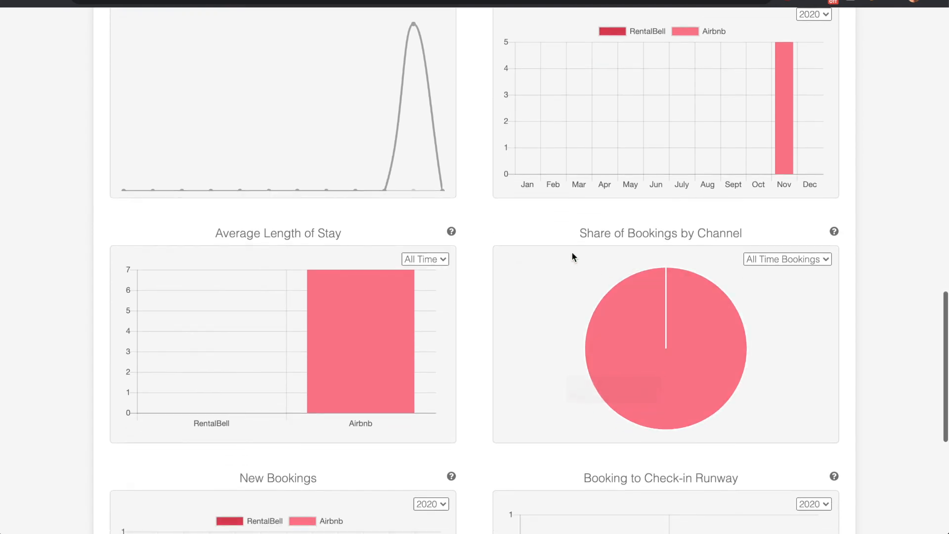
pyautogui.scroll(-1, 571, 251)
pyautogui.scroll(-6, 572, 256)
pyautogui.scroll(7, 572, 256)
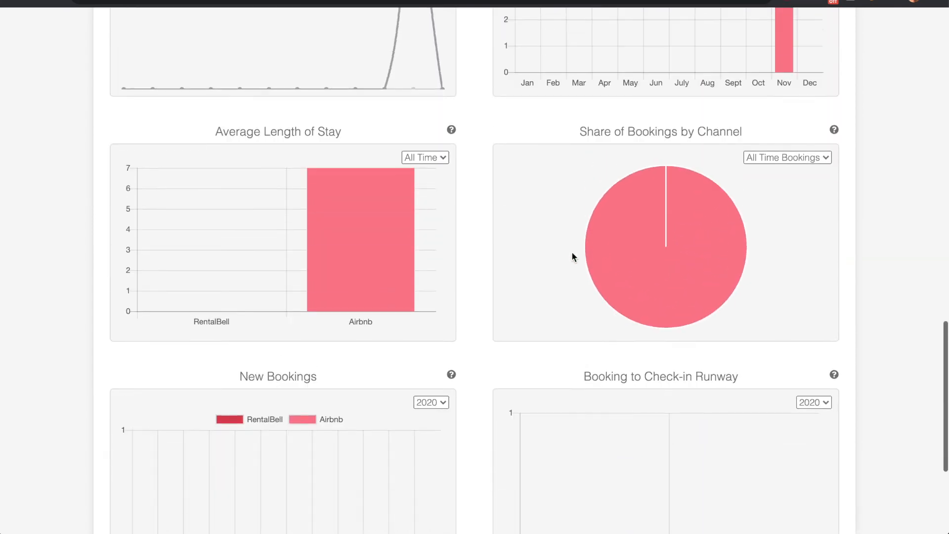
pyautogui.scroll(12, 572, 253)
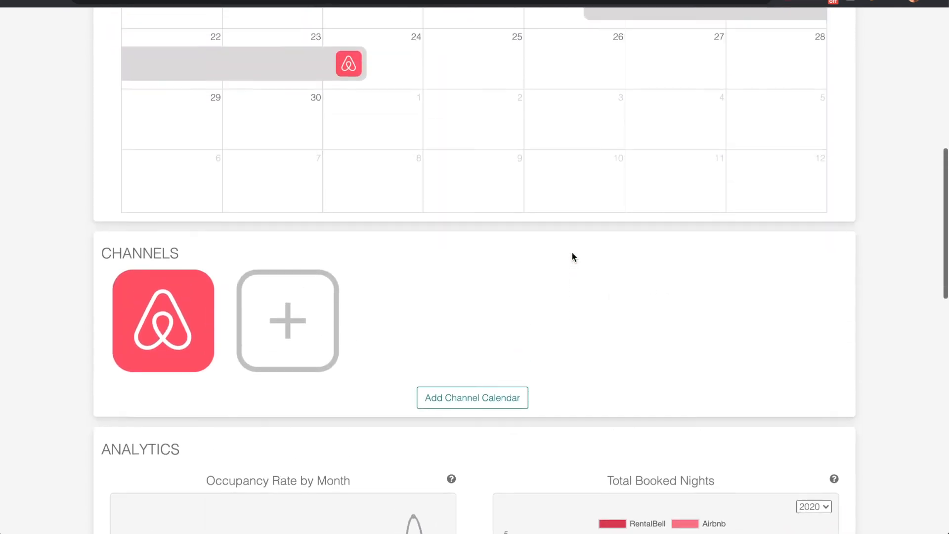
pyautogui.scroll(3, 571, 256)
# Open the calendar tools options, then close them without choosing anything
pyautogui.click(783, 89)
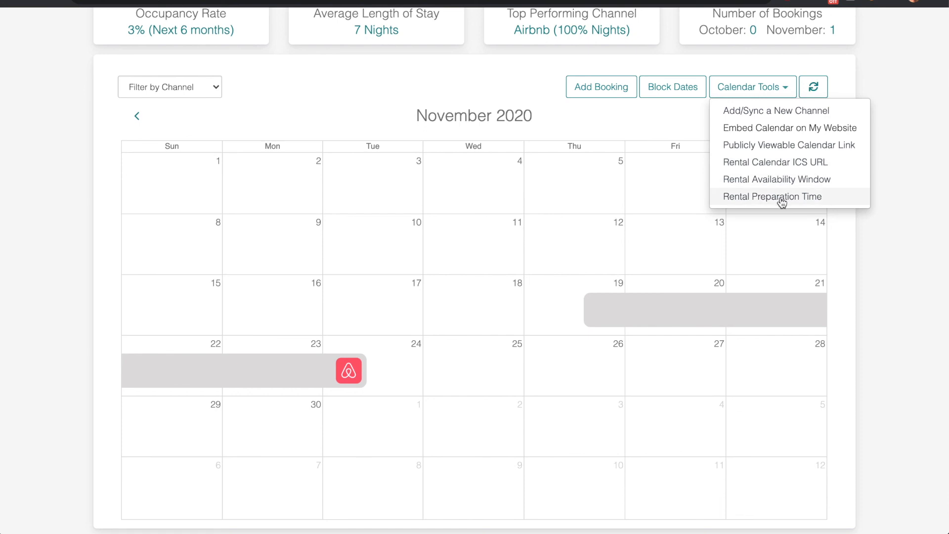
pyautogui.click(904, 129)
pyautogui.scroll(4, 759, 168)
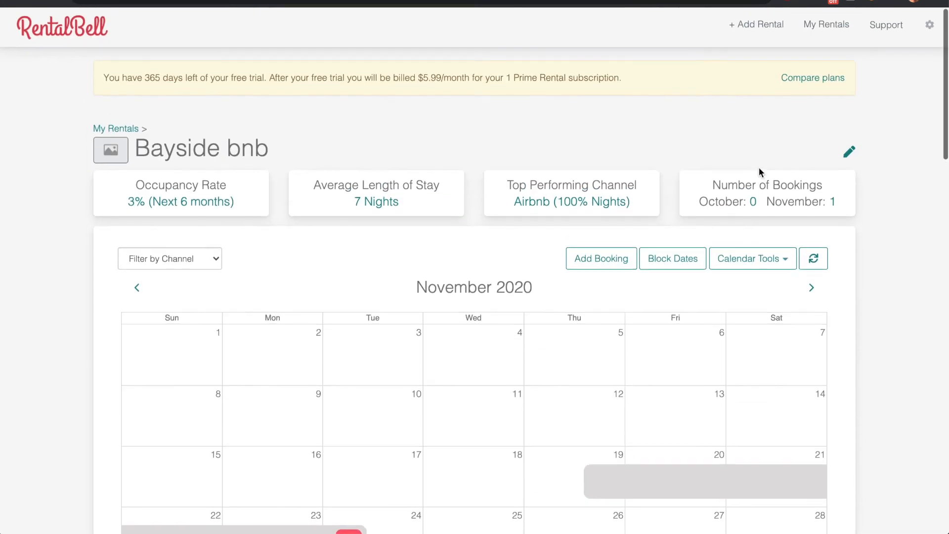